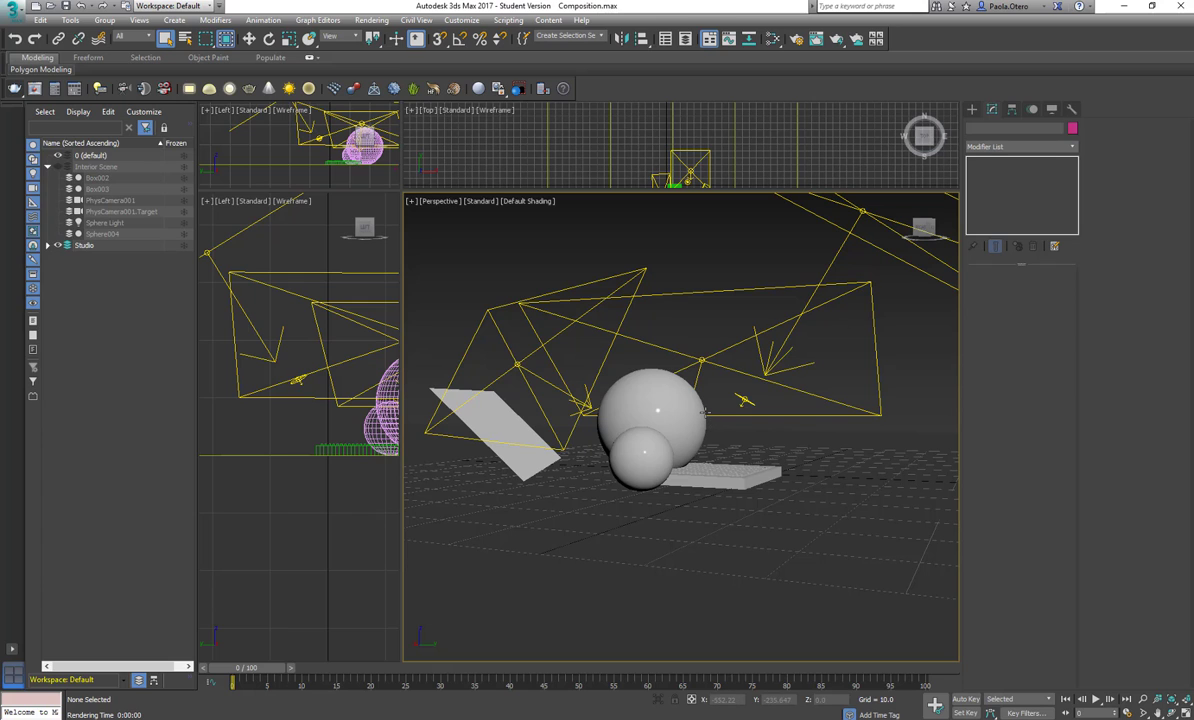
# - Bring up the camera creation tools, check the VRay camera types and return to the Standard category
pyautogui.scroll(5, 700, 415)
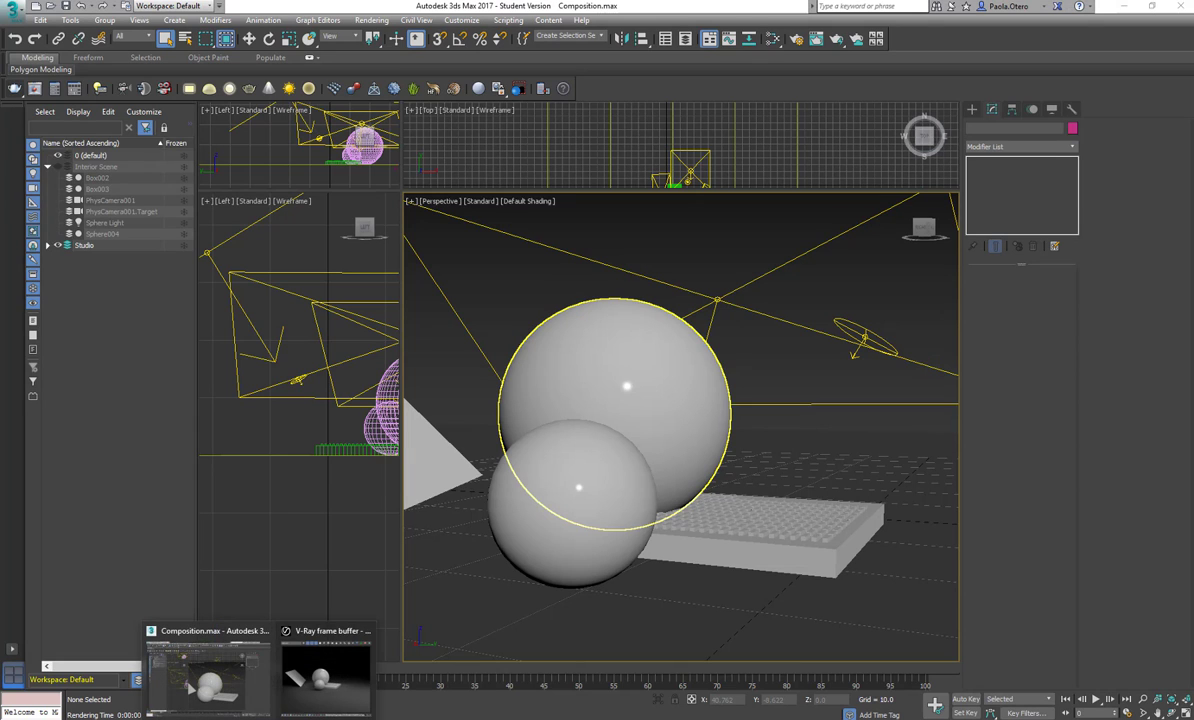
pyautogui.click(656, 280)
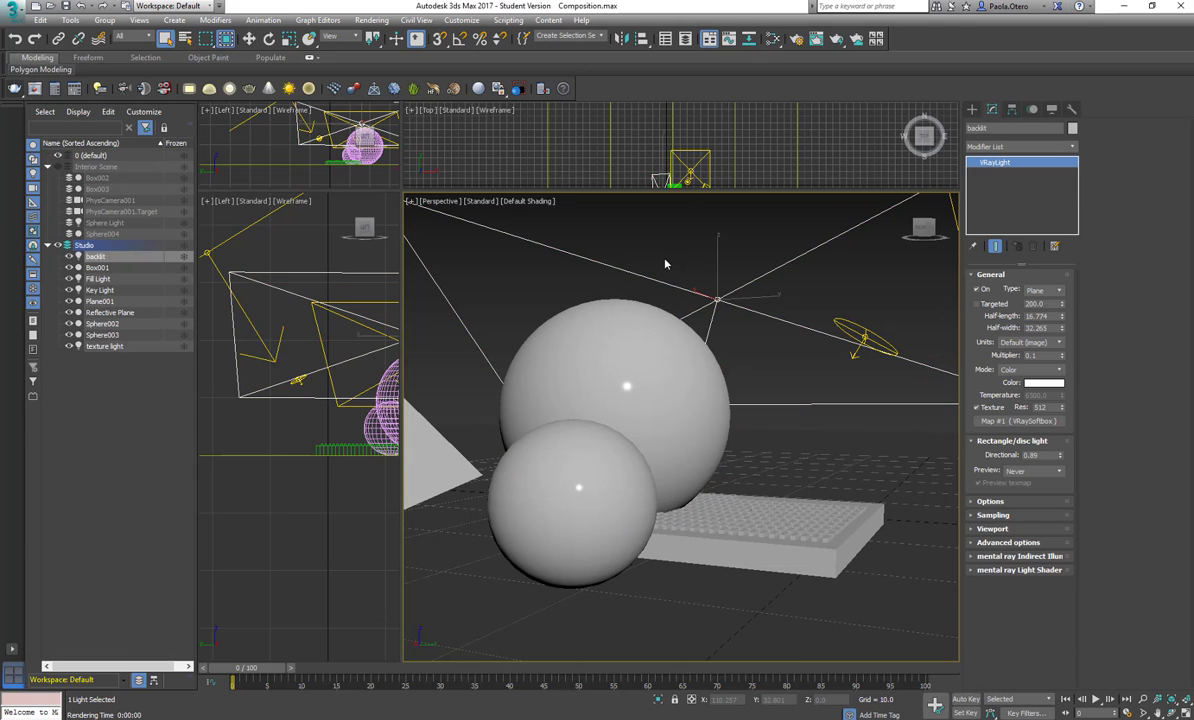
pyautogui.moveTo(401, 193); pyautogui.dragTo(376, 199)
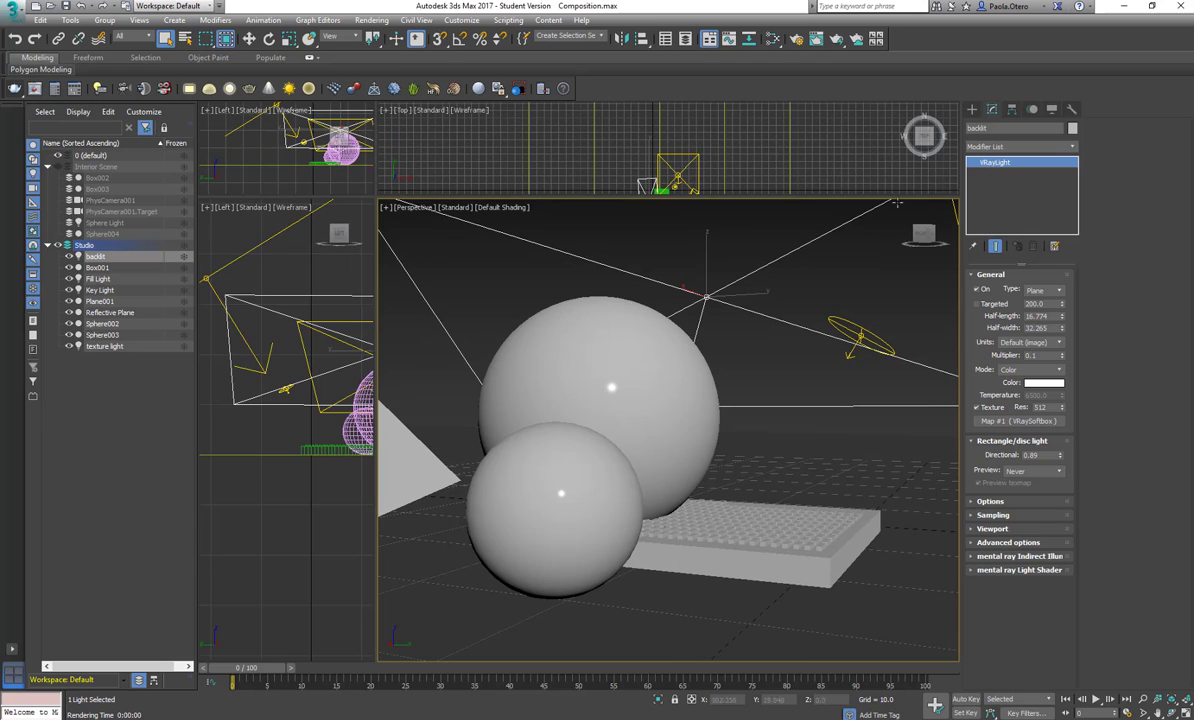
pyautogui.click(974, 112)
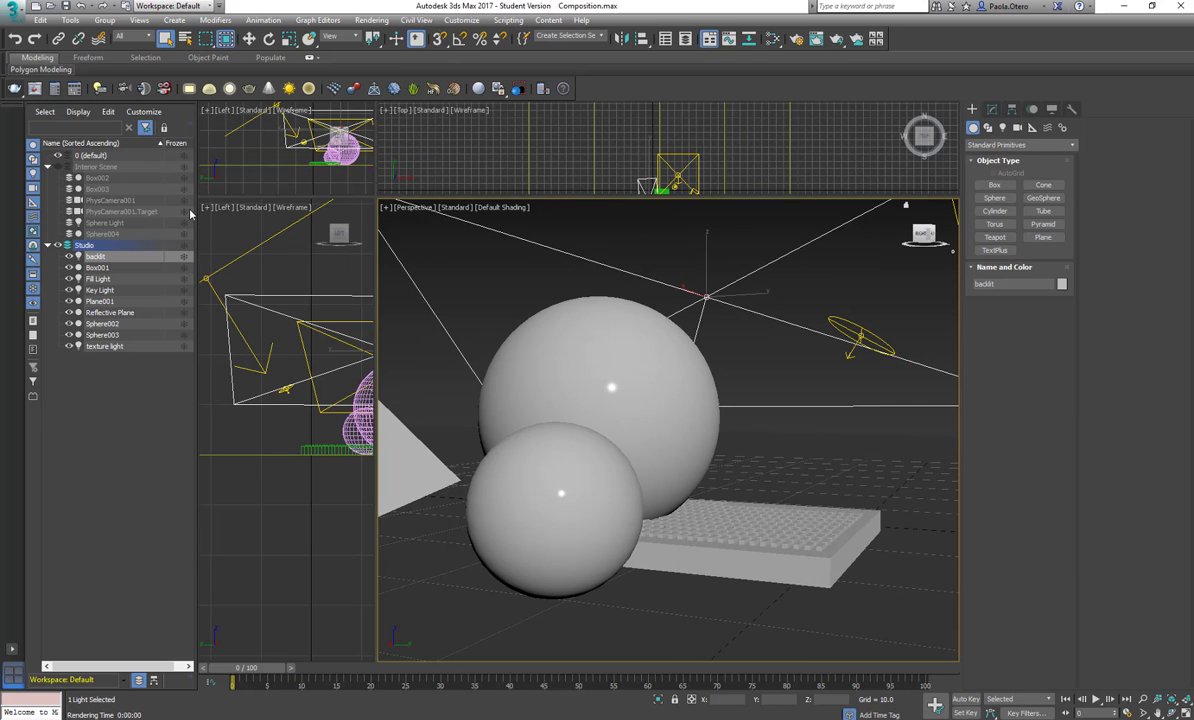
pyautogui.click(1017, 127)
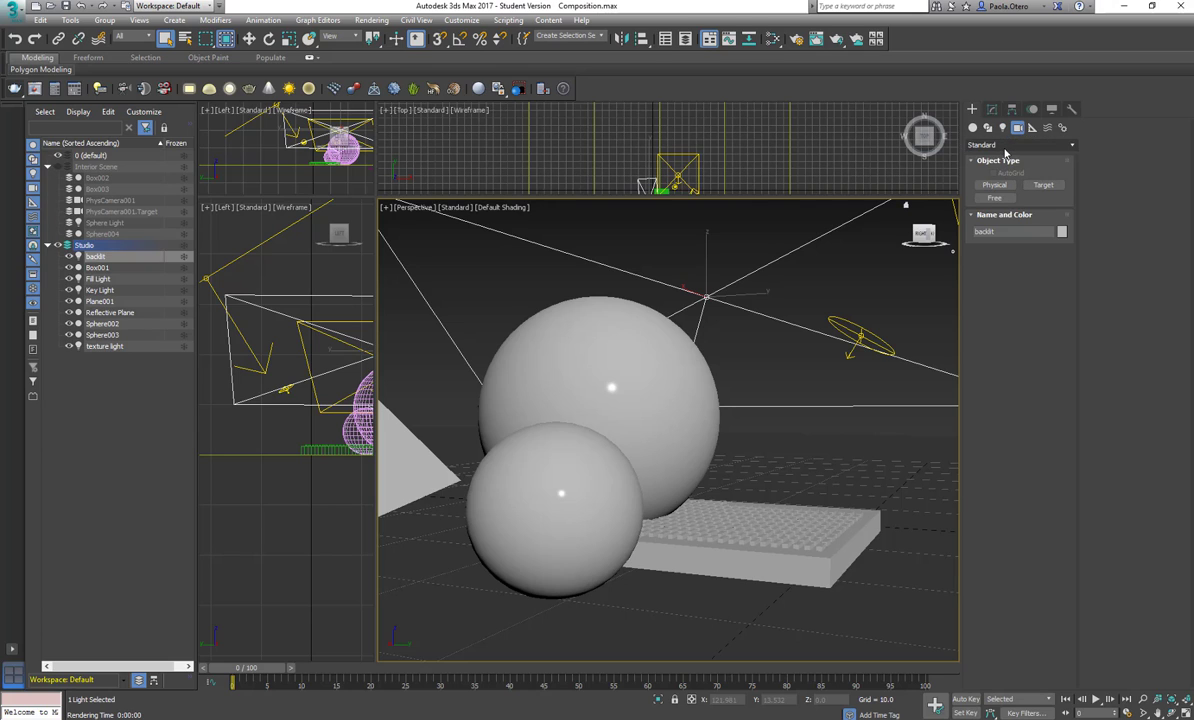
pyautogui.click(1005, 147)
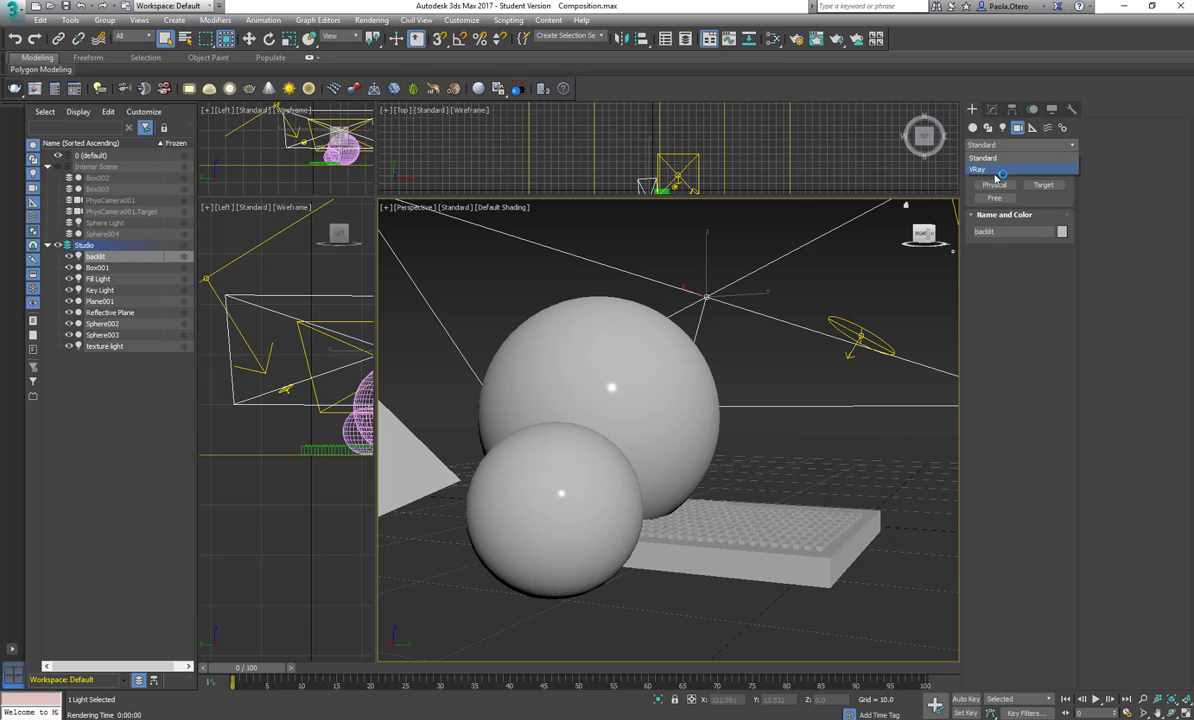
pyautogui.click(990, 170)
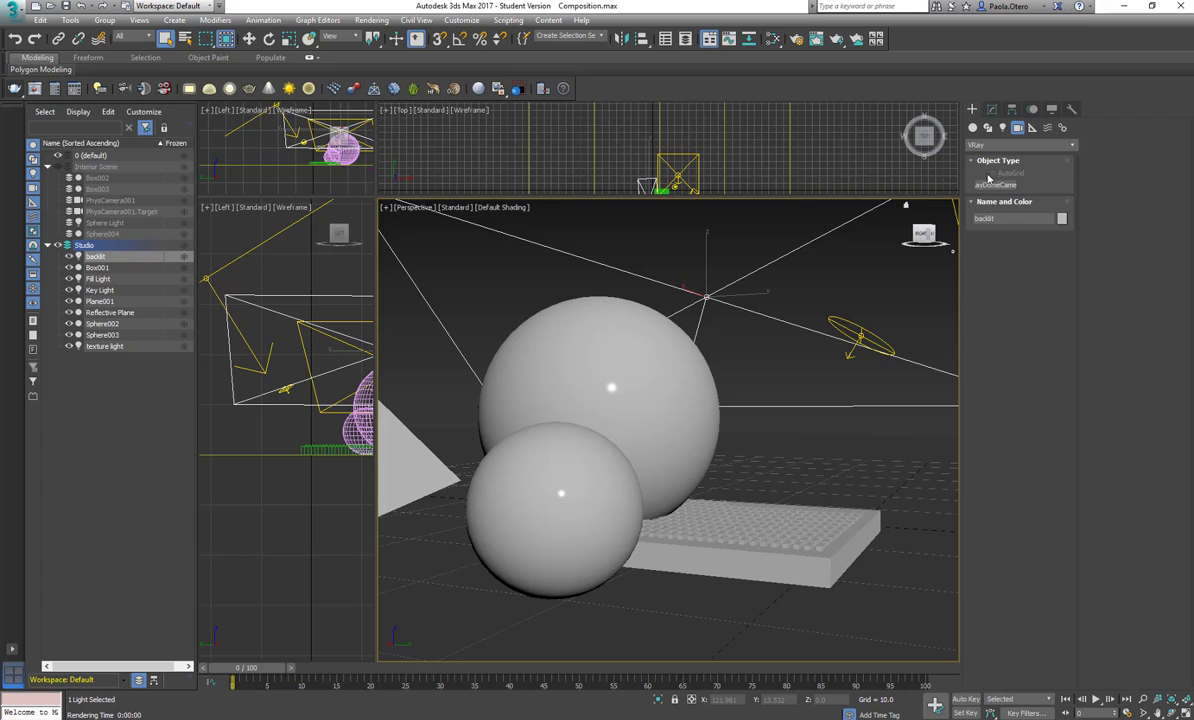
pyautogui.click(1015, 146)
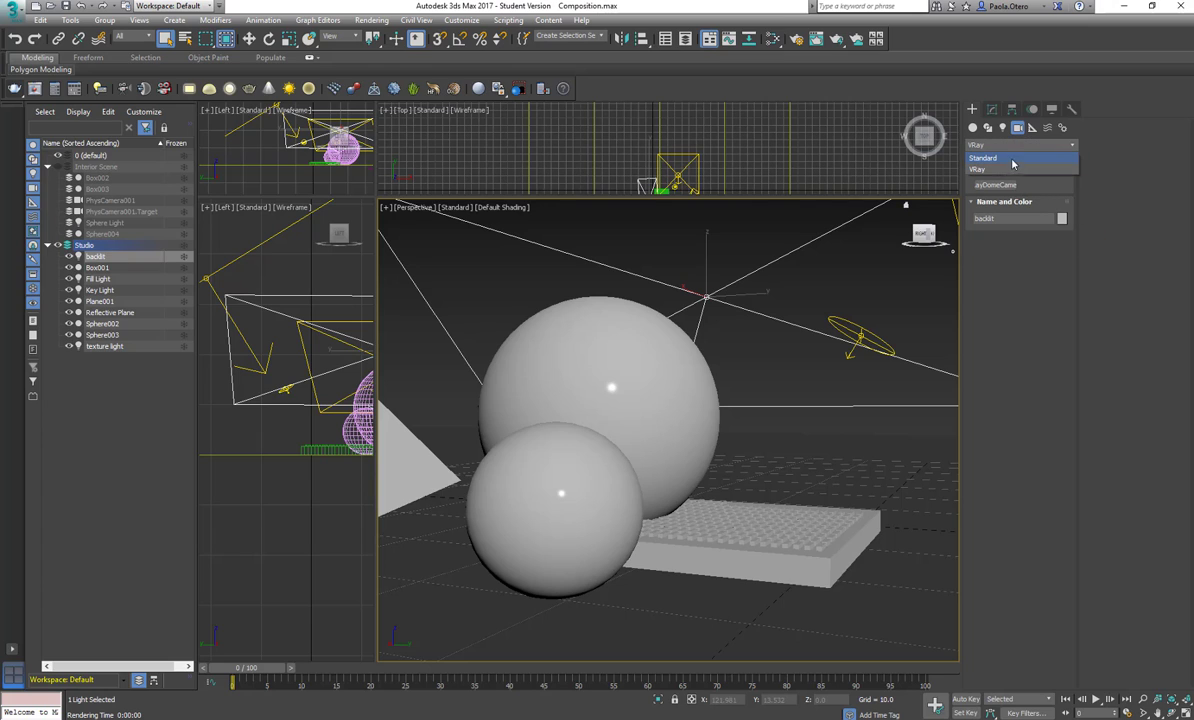
pyautogui.click(1011, 162)
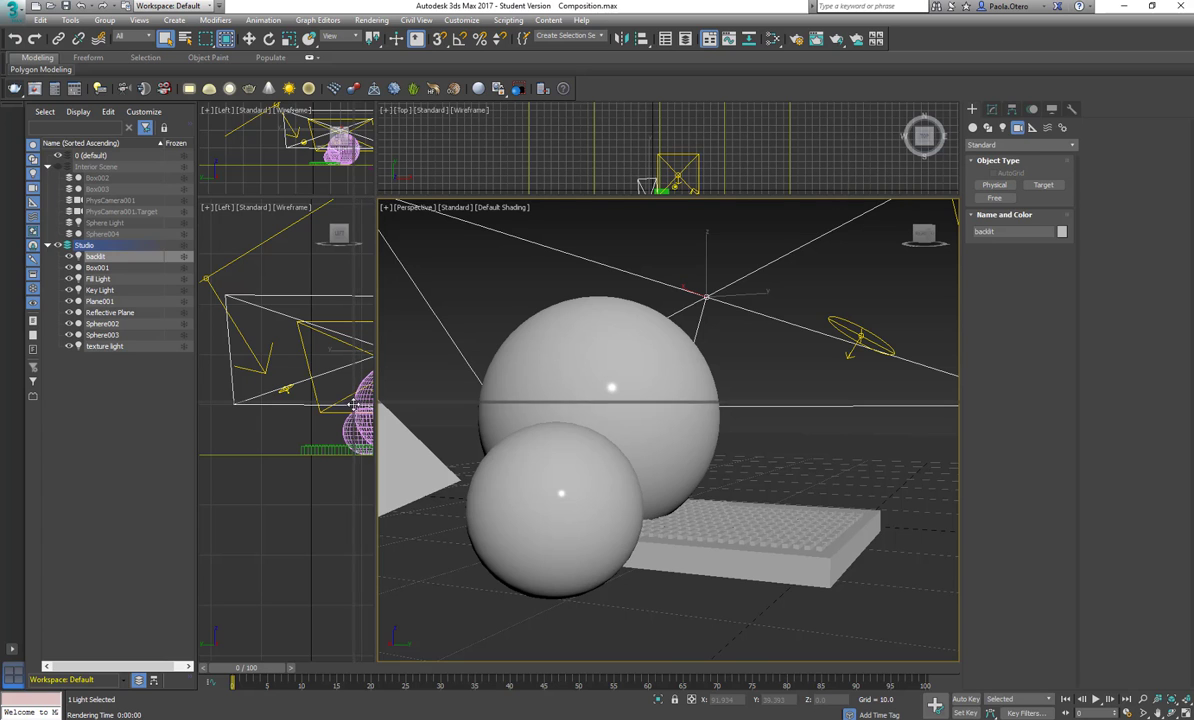
# - Enlarge the Top view and place a targeted Physical camera beyond the light planes, aimed at the two spheres
pyautogui.moveTo(373, 196); pyautogui.dragTo(355, 408)
pyautogui.scroll(8, 697, 257)
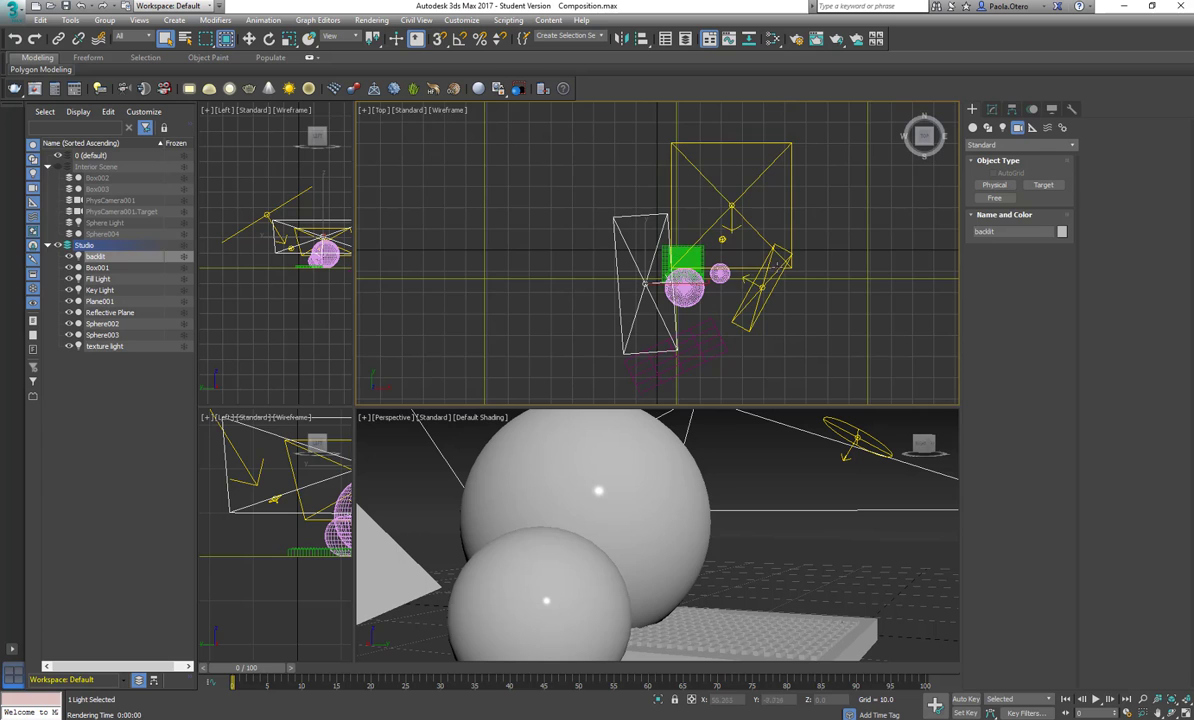
pyautogui.moveTo(769, 264); pyautogui.dragTo(706, 240, button='middle')
pyautogui.click(994, 185)
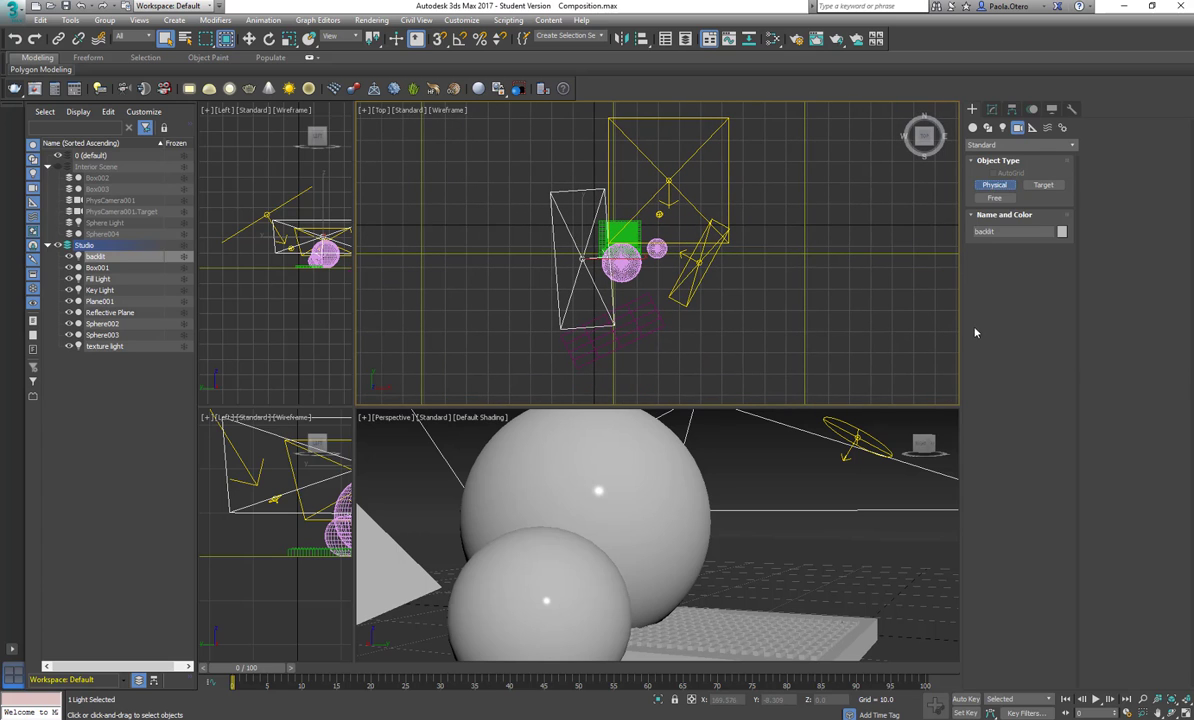
pyautogui.moveTo(762, 118); pyautogui.dragTo(640, 245)
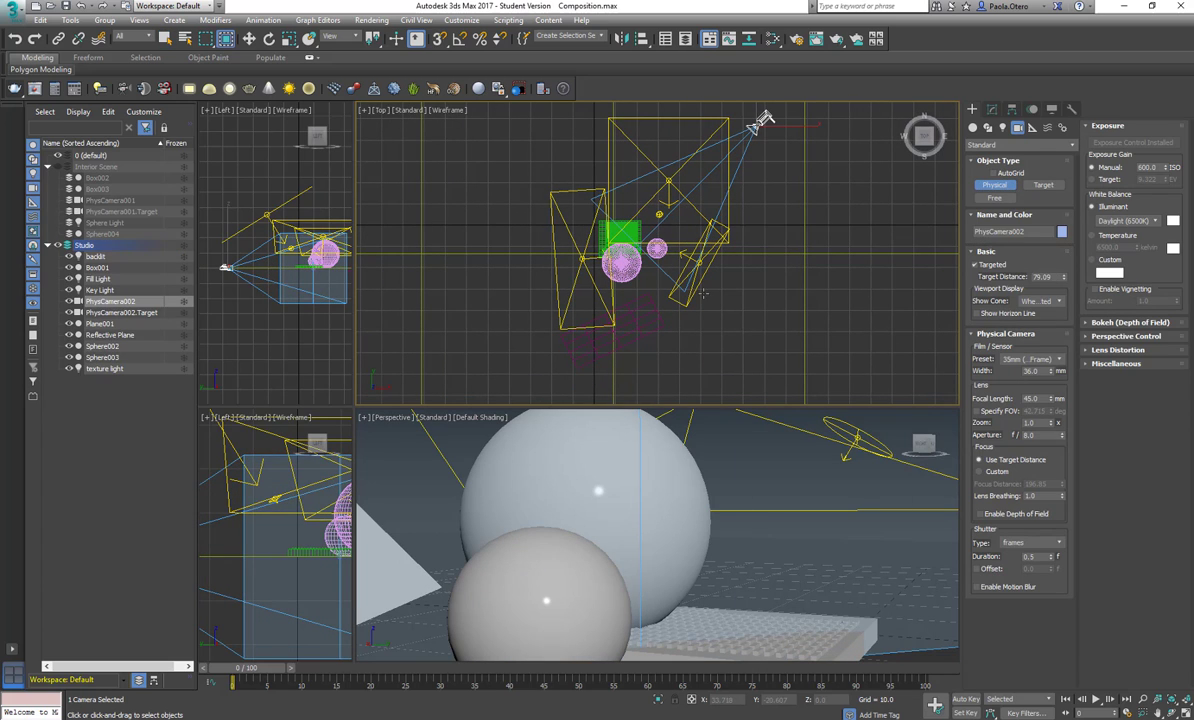
# - Select PhysCamera002 together with its target and raise both slightly in the Left view
pyautogui.keyDown('ctrl'); pyautogui.click(128, 313); pyautogui.keyUp('ctrl')
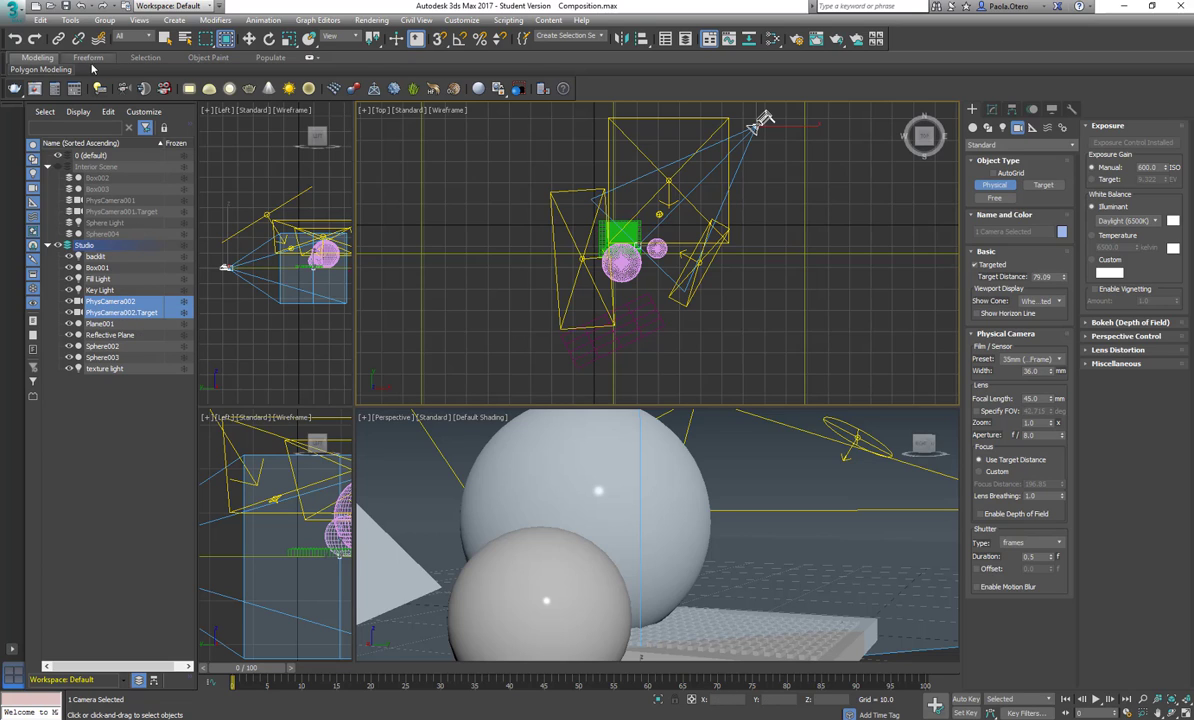
pyautogui.click(651, 523)
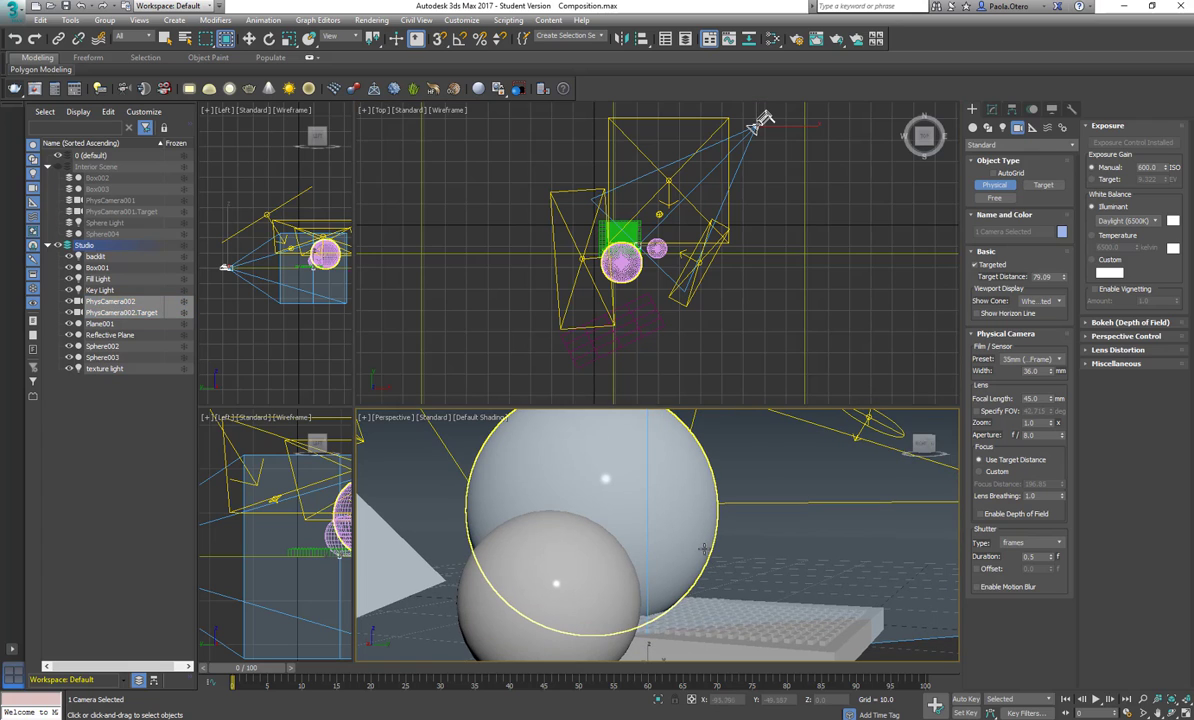
pyautogui.moveTo(279, 307); pyautogui.dragTo(267, 337, button='middle')
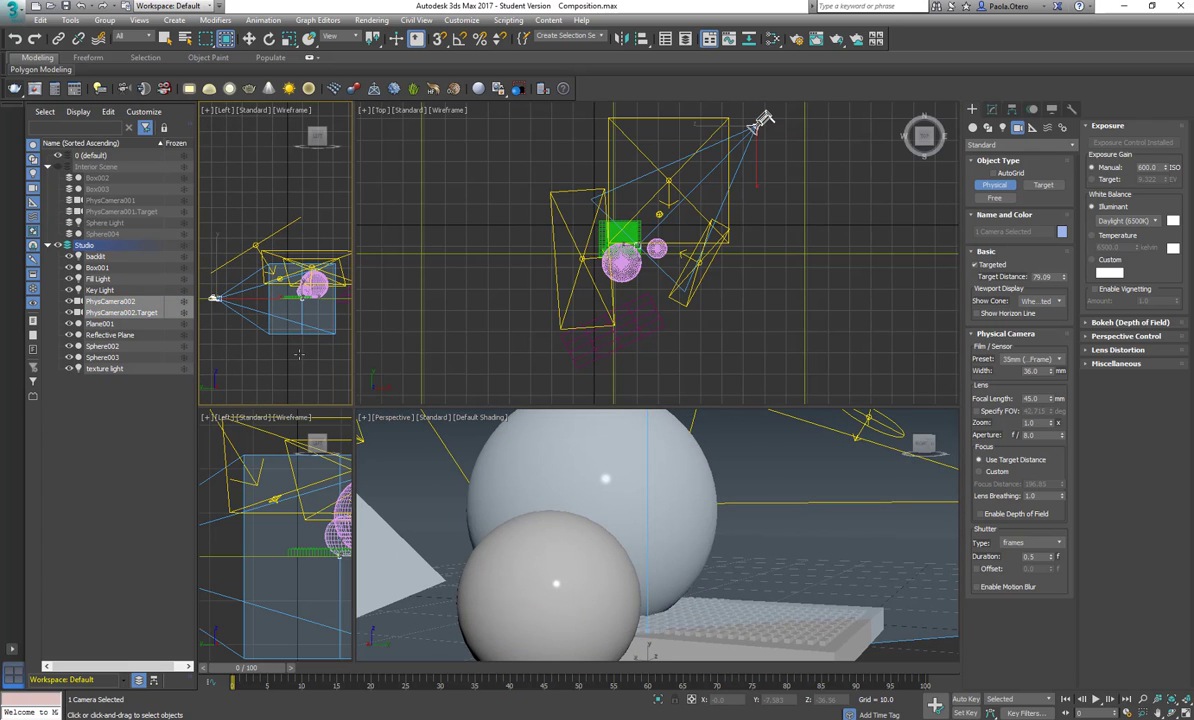
pyautogui.press('w')
pyautogui.moveTo(264, 262); pyautogui.dragTo(264, 239)
# - Enlarge the Perspective viewport and switch it to the view through PhysCamera002
pyautogui.moveTo(774, 520); pyautogui.dragTo(771, 520, button='middle')
pyautogui.moveTo(355, 407); pyautogui.dragTo(340, 246)
pyautogui.click(385, 258)
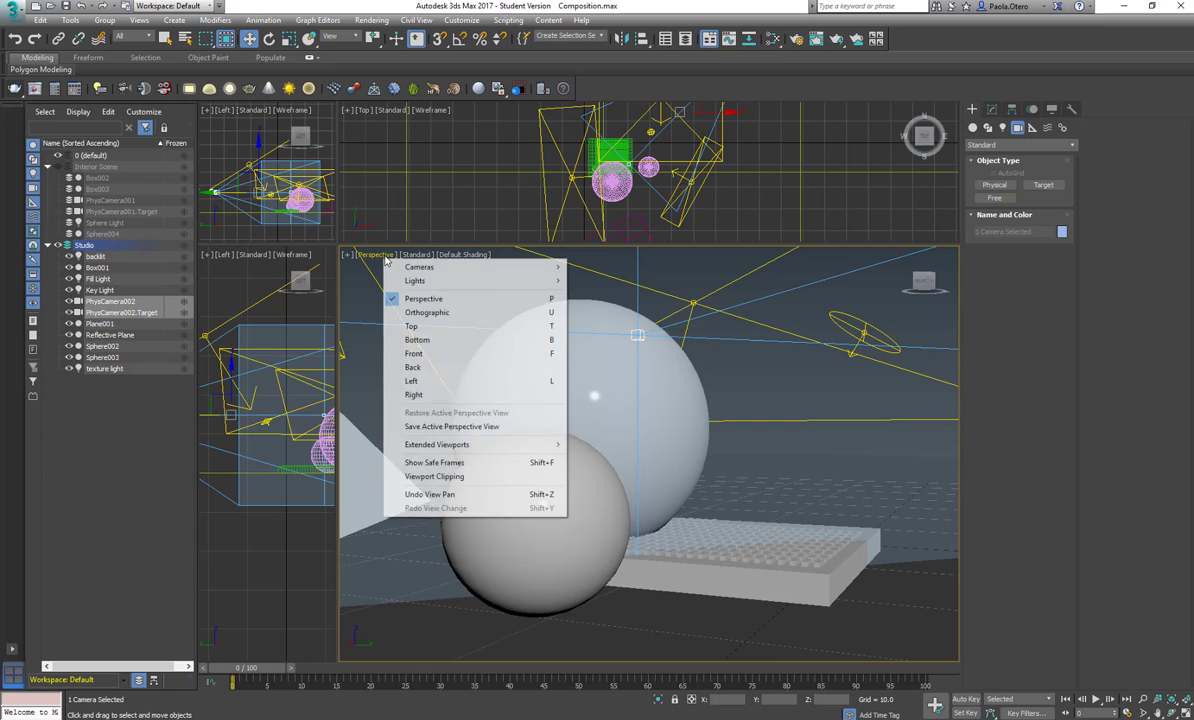
pyautogui.moveTo(415, 268)
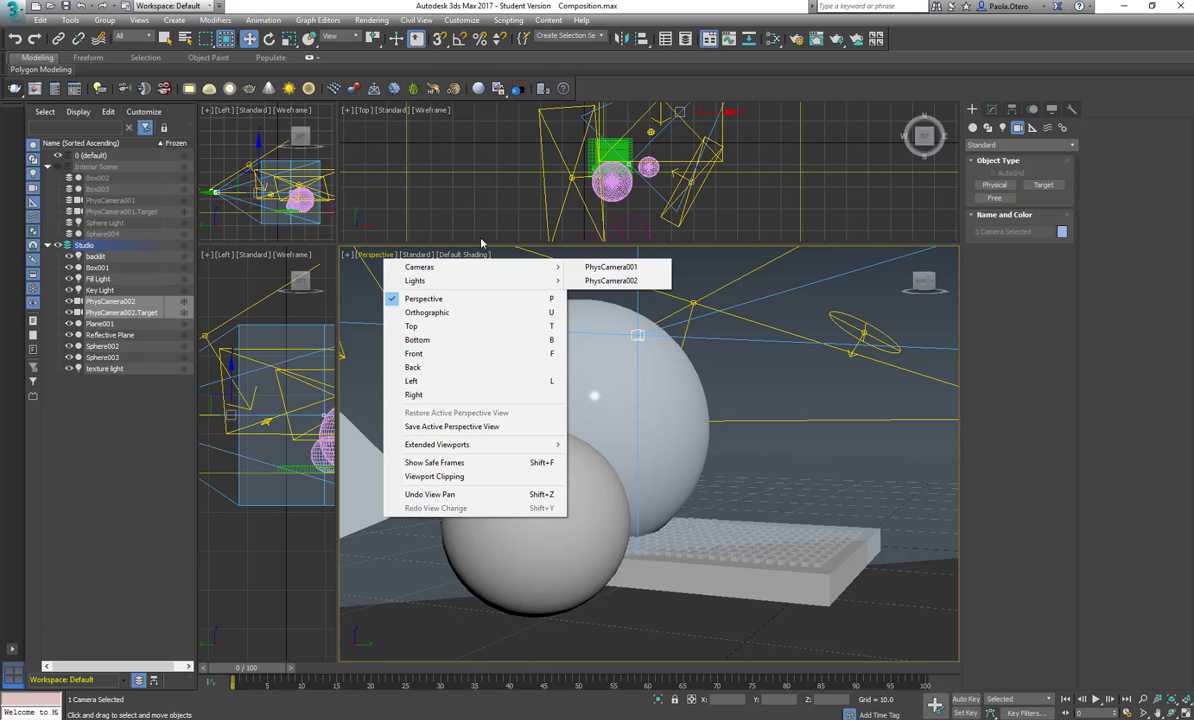
pyautogui.click(800, 420)
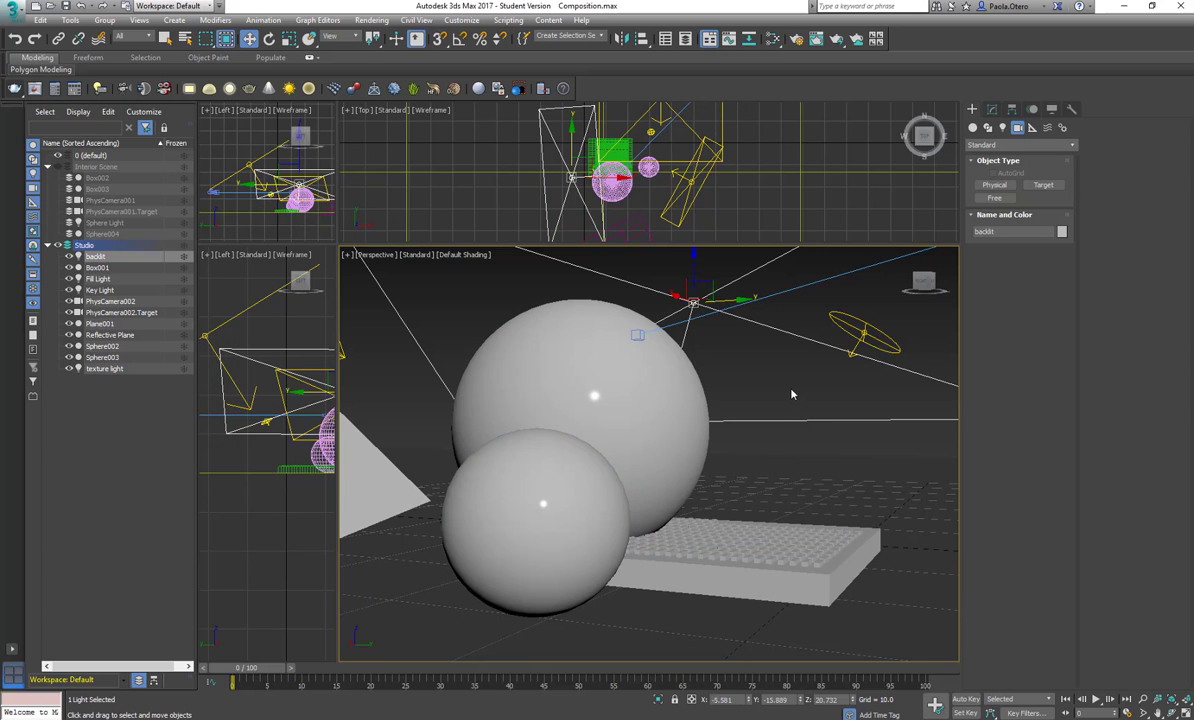
pyautogui.press('c')
pyautogui.click(580, 285)
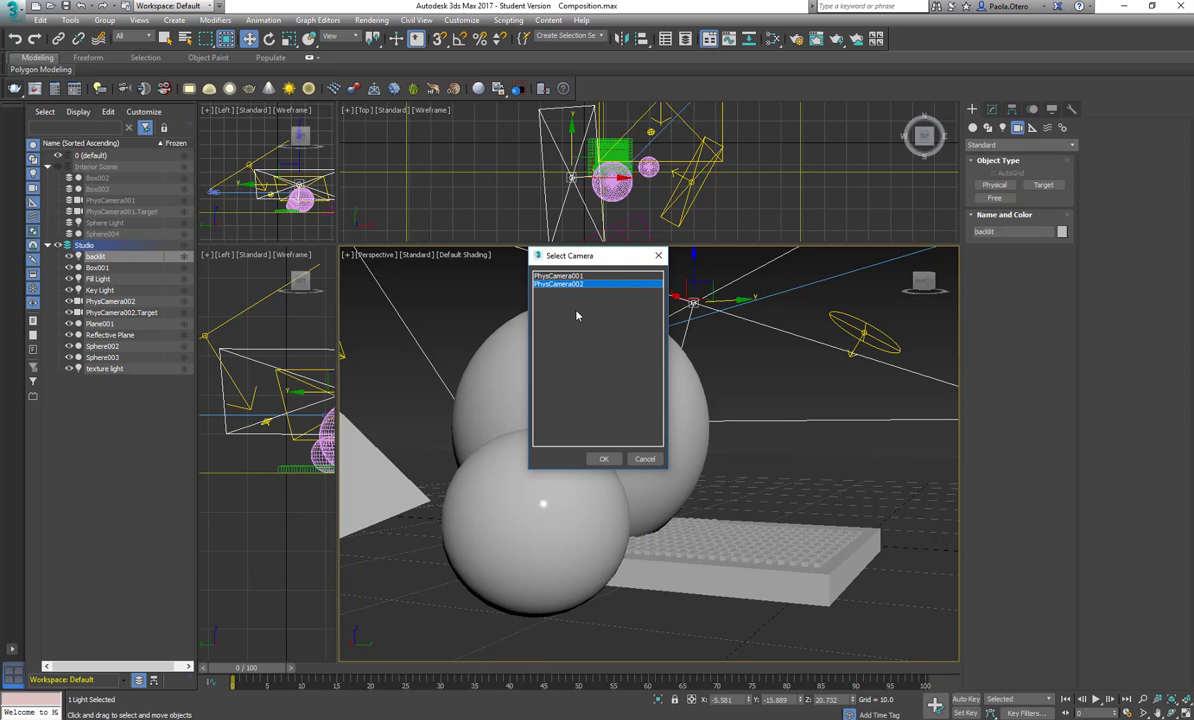
pyautogui.click(605, 459)
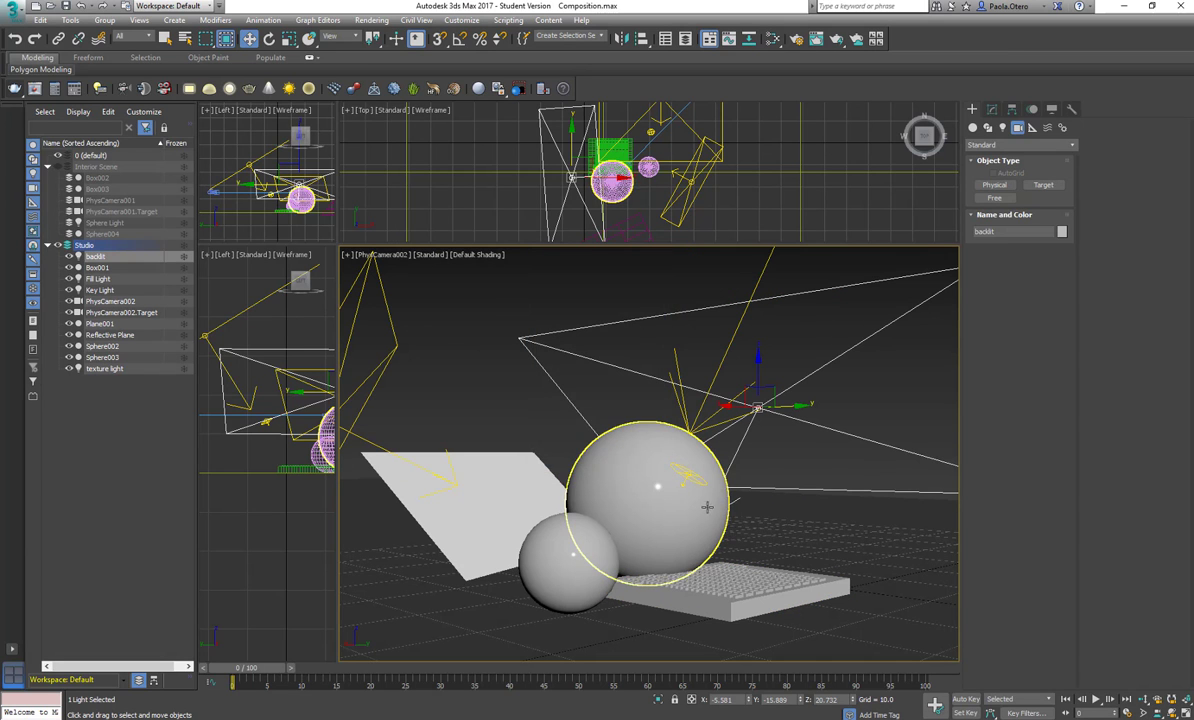
# - Pan and orbit the PhysCamera002 view to frame the spheres and the textured box
pyautogui.moveTo(785, 530); pyautogui.dragTo(759, 499, button='middle')
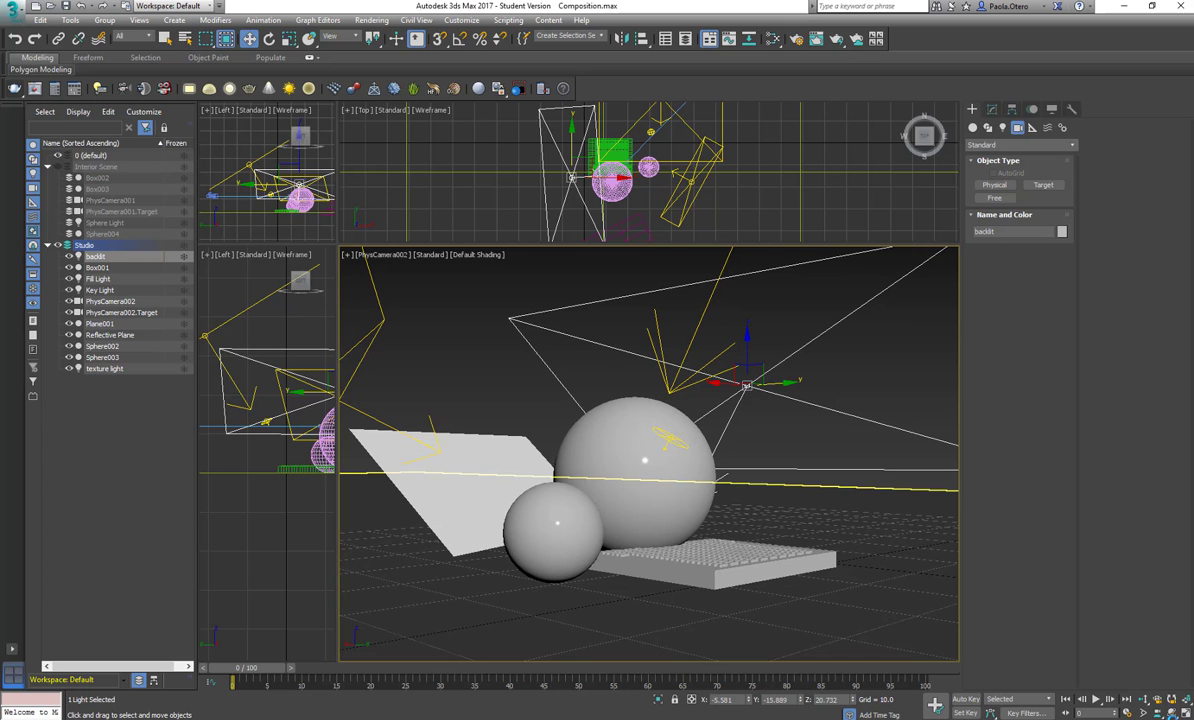
pyautogui.click(1173, 711)
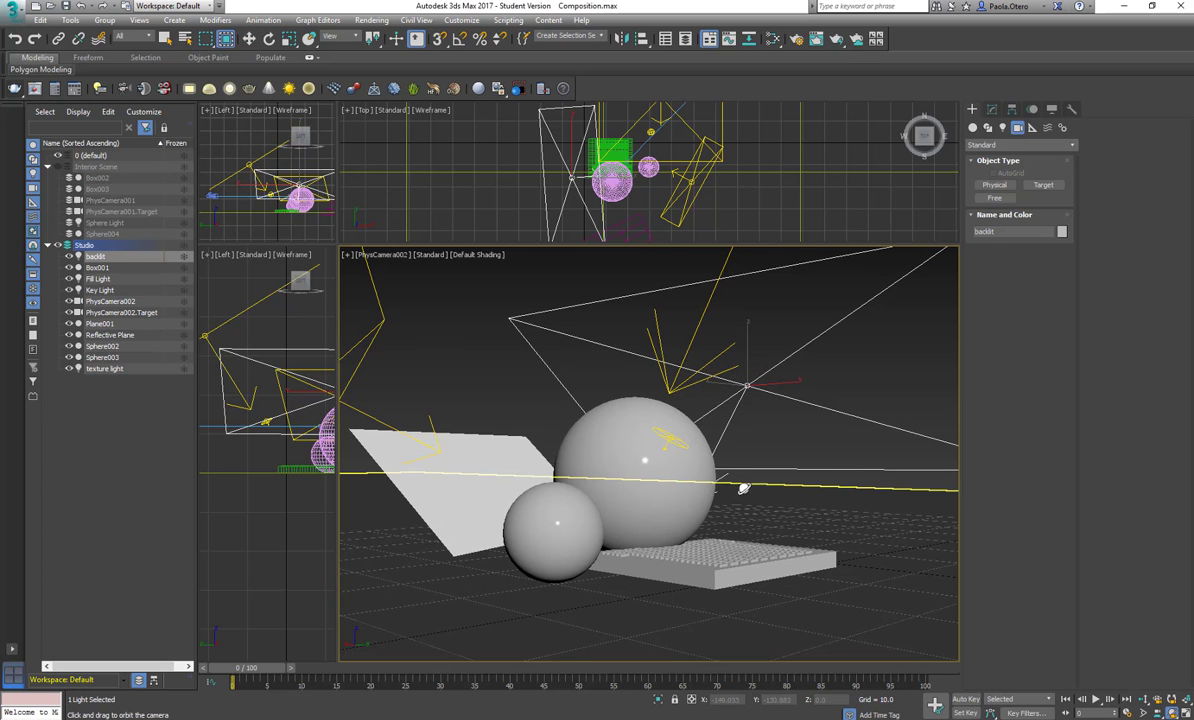
pyautogui.moveTo(743, 488); pyautogui.dragTo(533, 289)
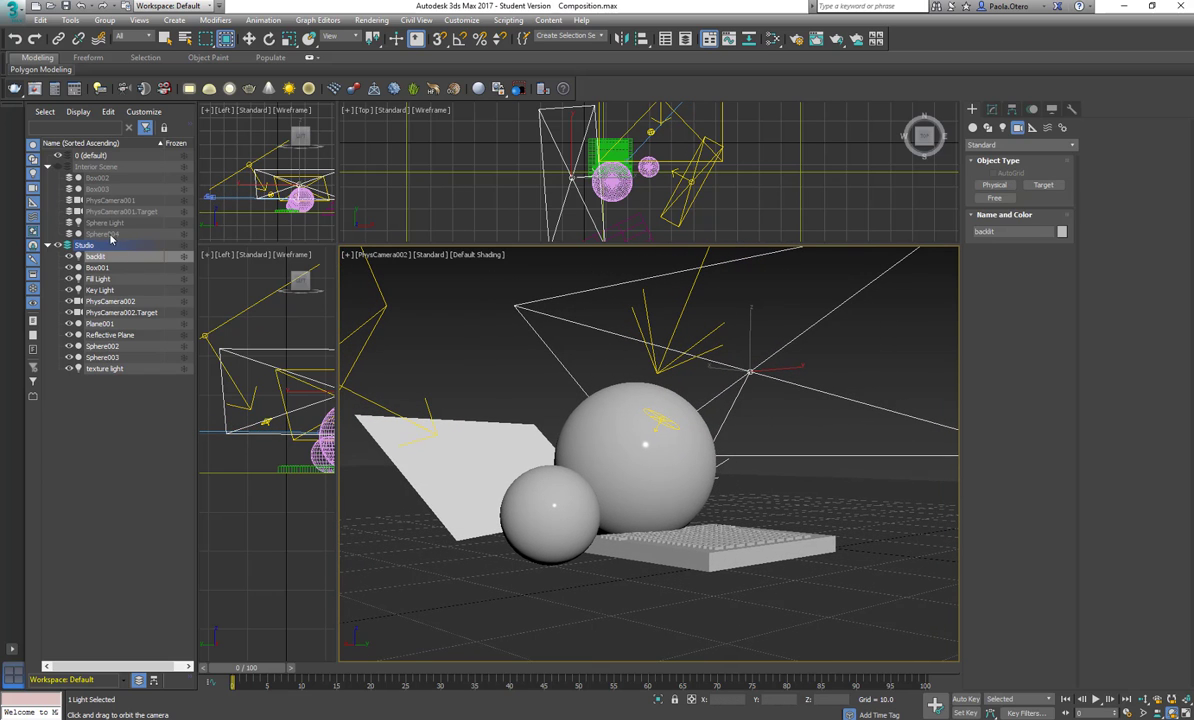
# - Select PhysCamera002.Target and lower it slightly to refine the framing
pyautogui.click(118, 312)
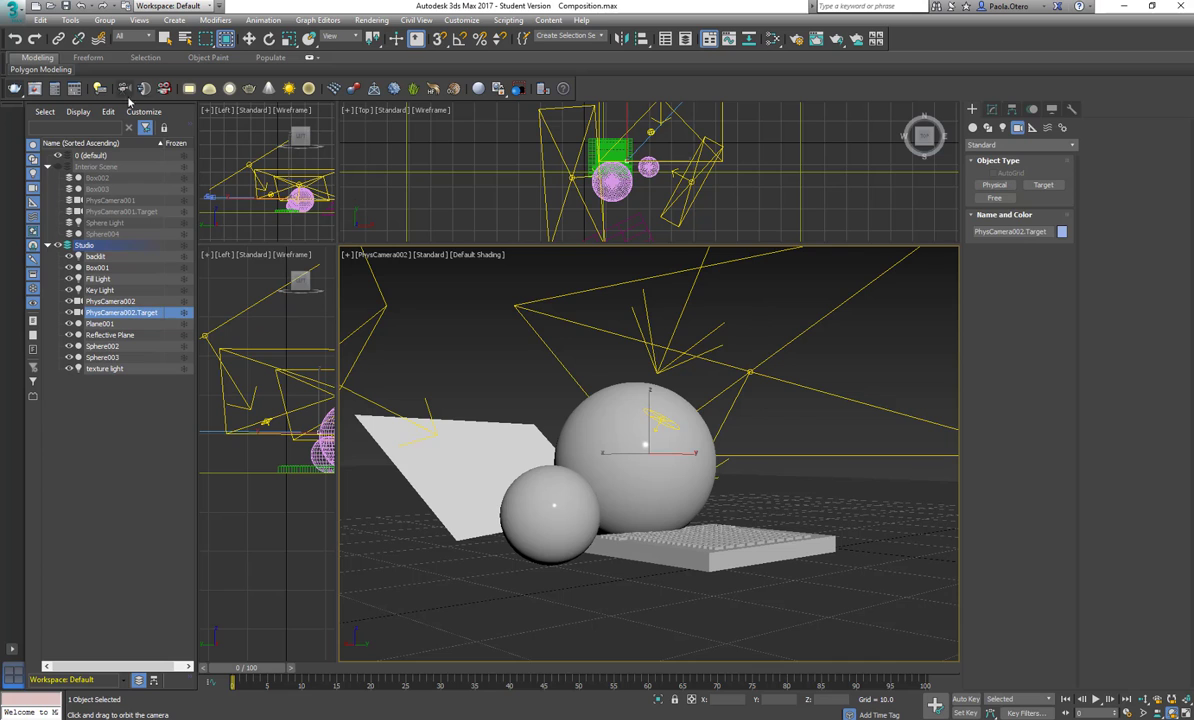
pyautogui.rightClick(640, 399)
pyautogui.moveTo(649, 403); pyautogui.dragTo(649, 409)
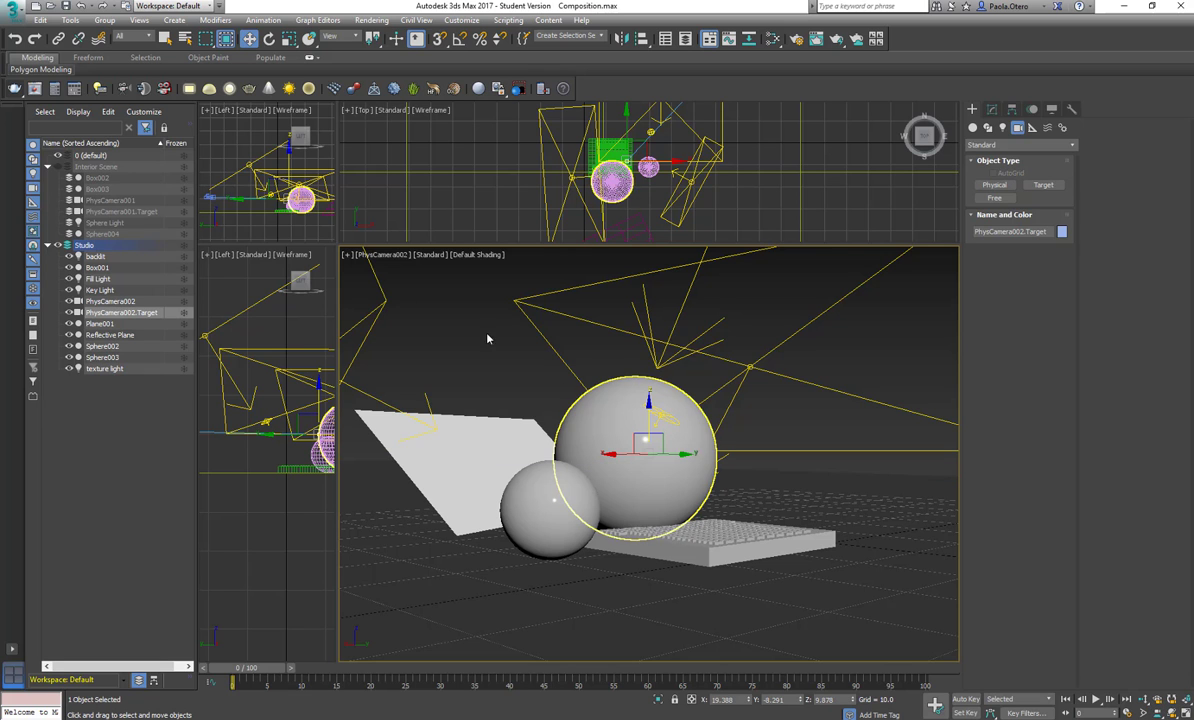
pyautogui.moveTo(335, 242); pyautogui.dragTo(335, 240)
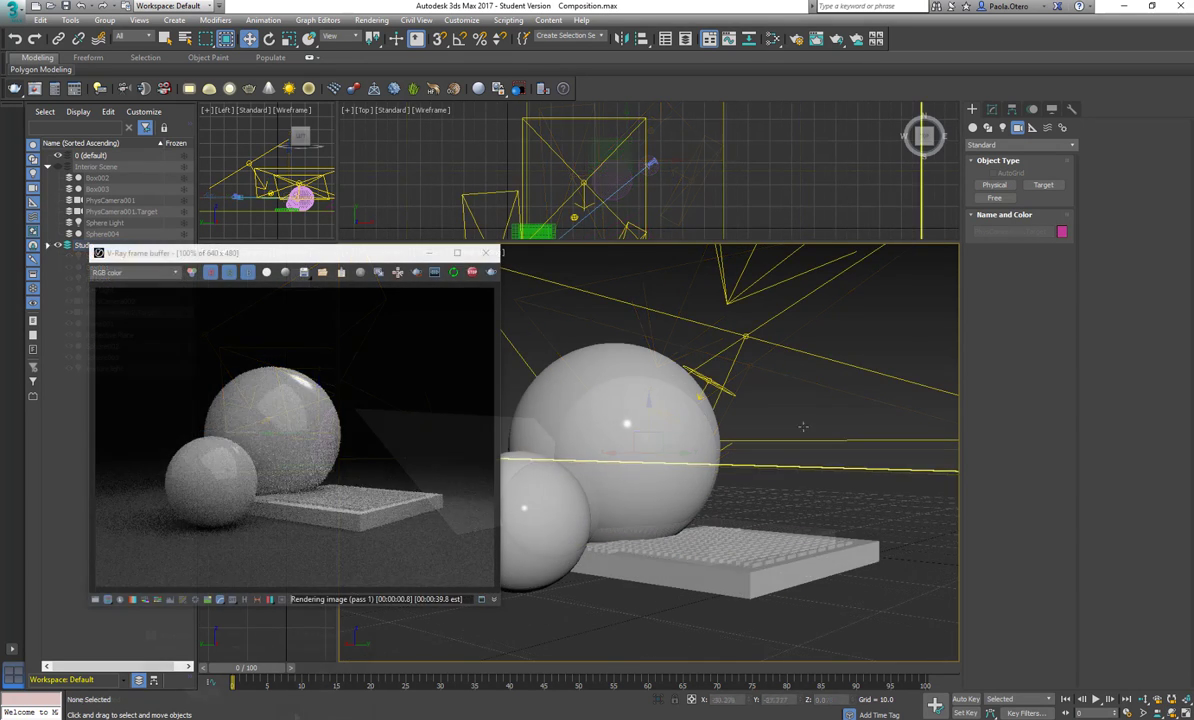
# - Show PhysCamera002's modify parameters and keep its manual exposure gain at 600 ISO
pyautogui.click(991, 109)
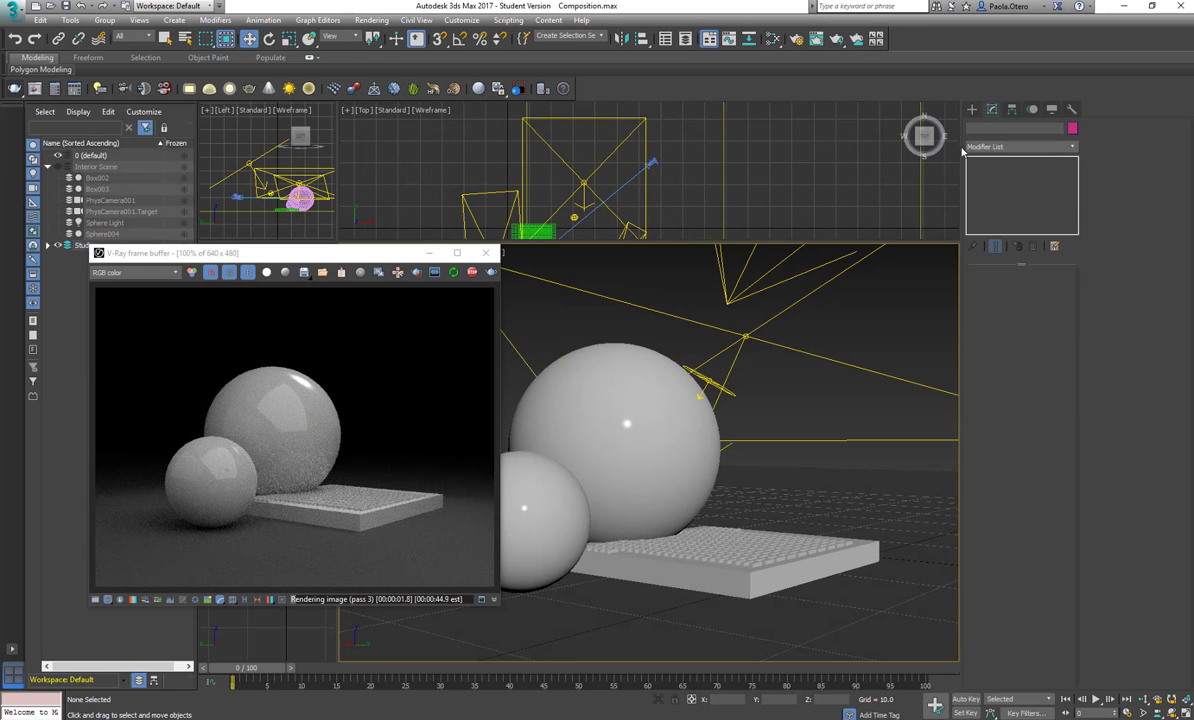
pyautogui.hotkey('ctrl', 'c')
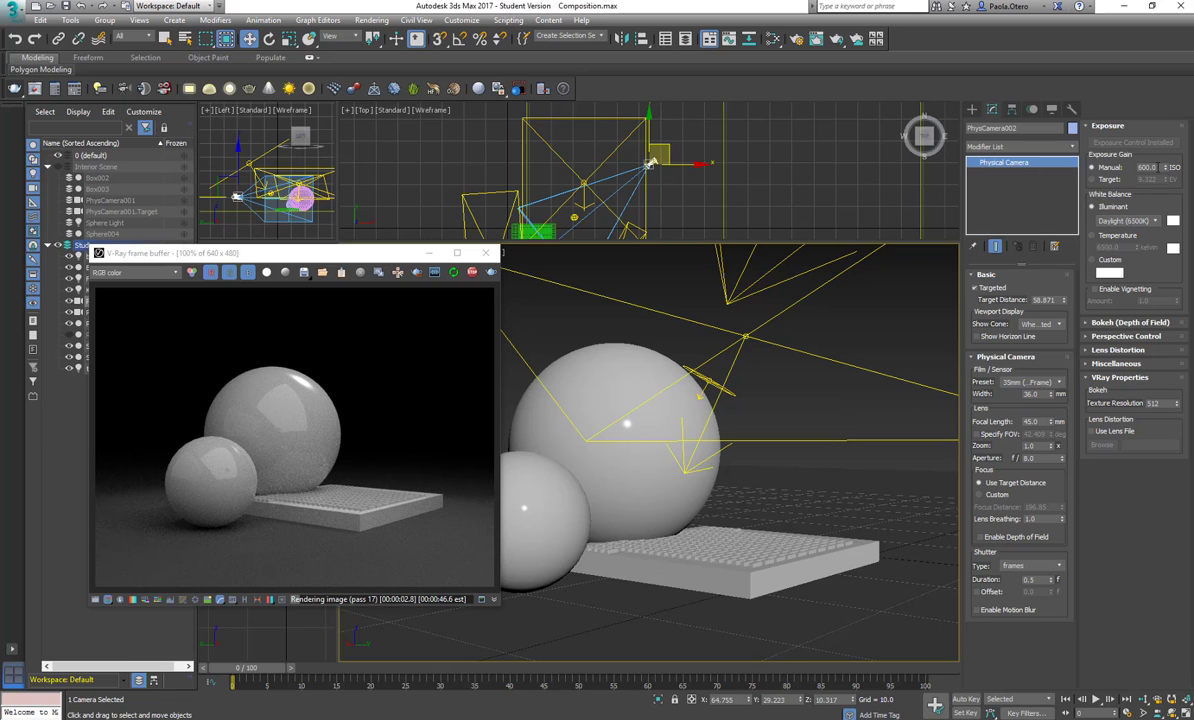
pyautogui.moveTo(1161, 168); pyautogui.dragTo(1123, 168)
pyautogui.write('600')
pyautogui.press('Return')
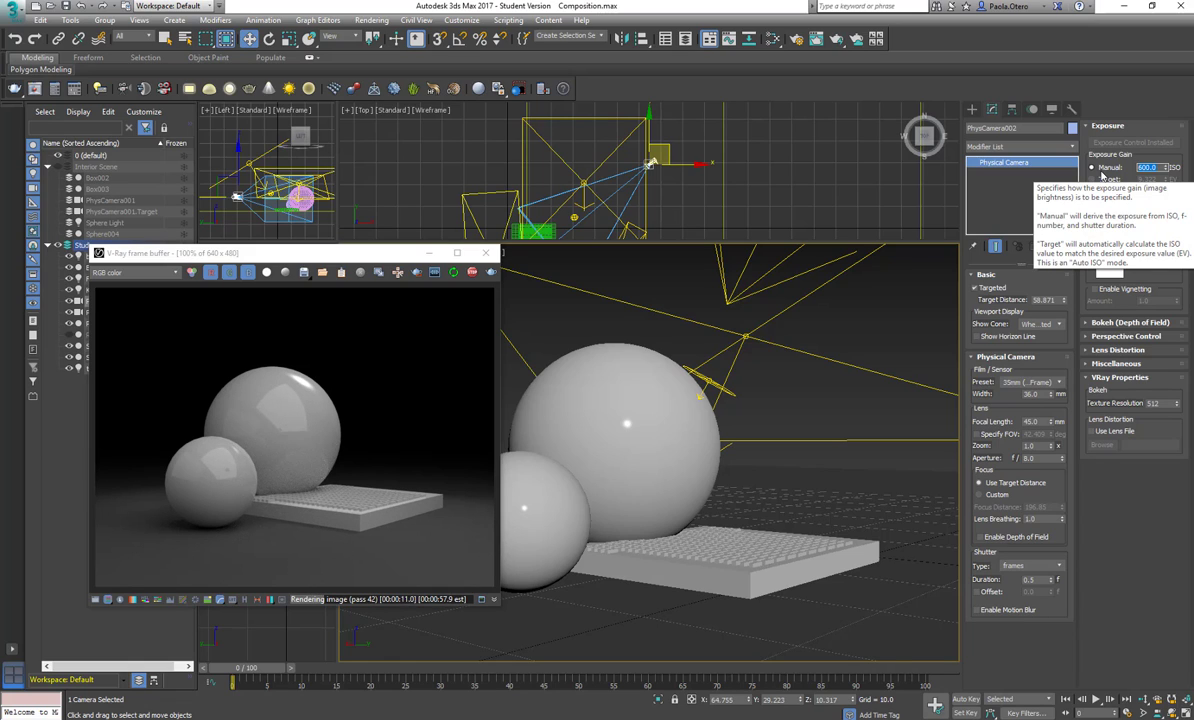
pyautogui.write('500')
pyautogui.press('Return')
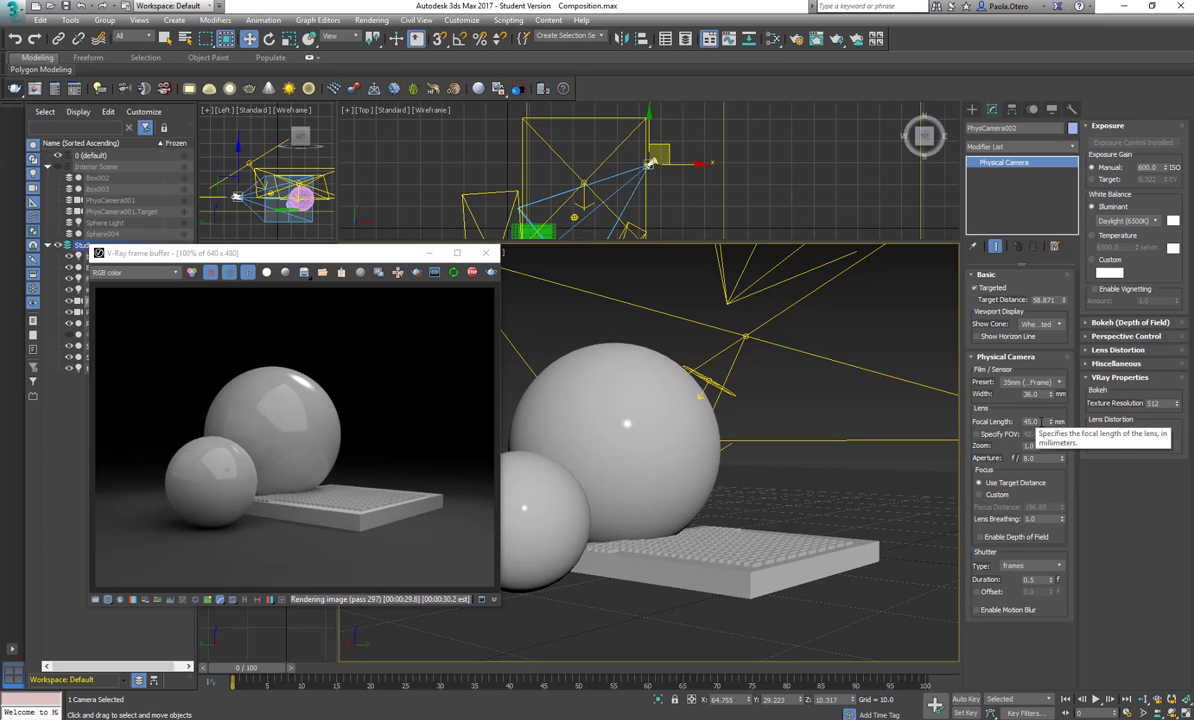
# - Set the focal length of PhysCamera002 to 60 mm
pyautogui.moveTo(1041, 421); pyautogui.dragTo(981, 431)
pyautogui.write('60')
pyautogui.press('Return')
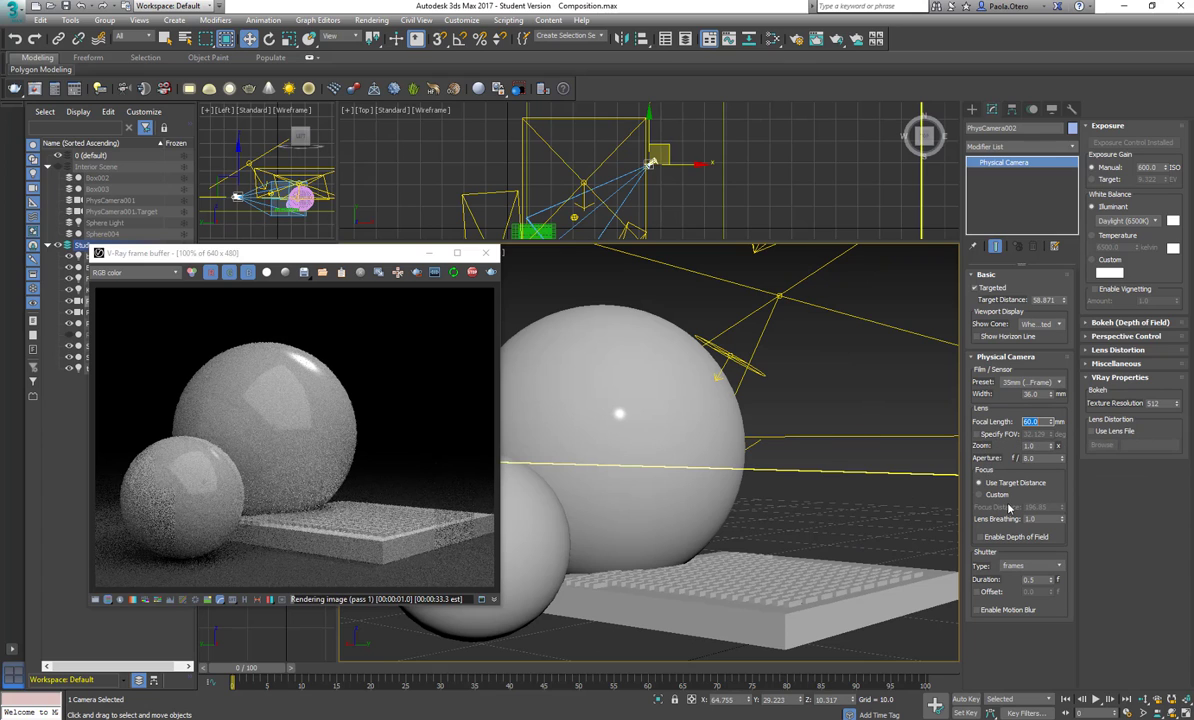
pyautogui.click(650, 547)
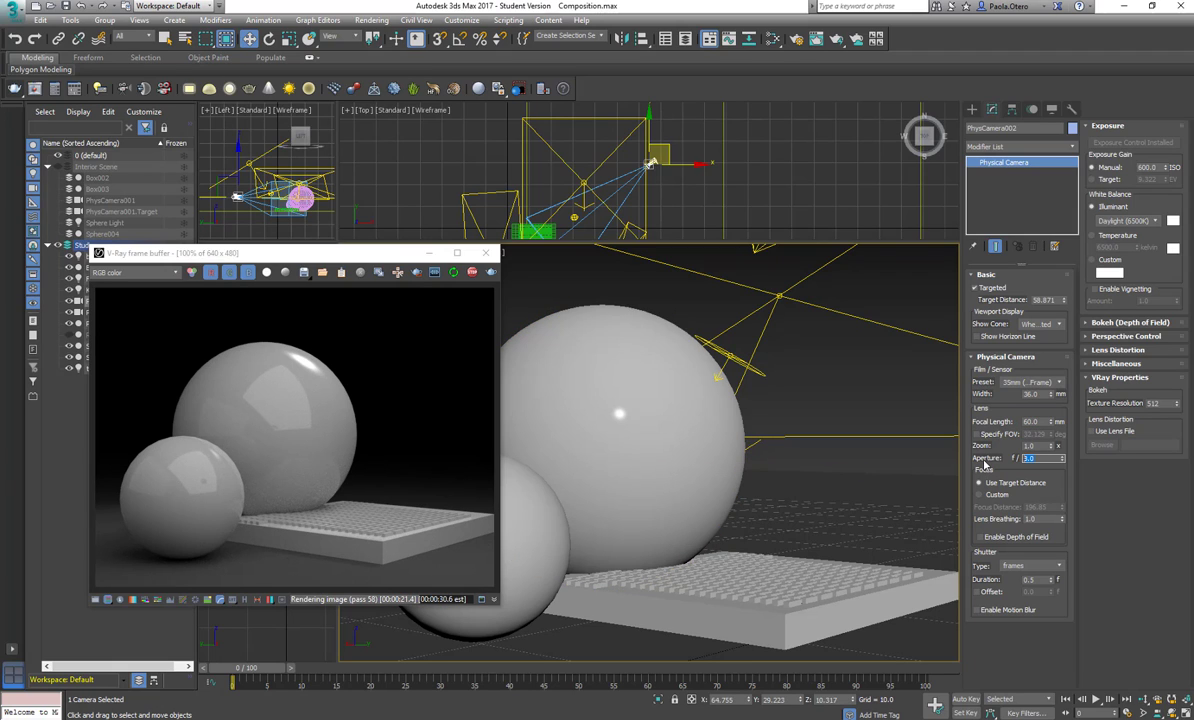
# - Set the camera's aperture to f/2.0 and move the V-Ray frame buffer window slightly aside
pyautogui.write('2')
pyautogui.press('Return')
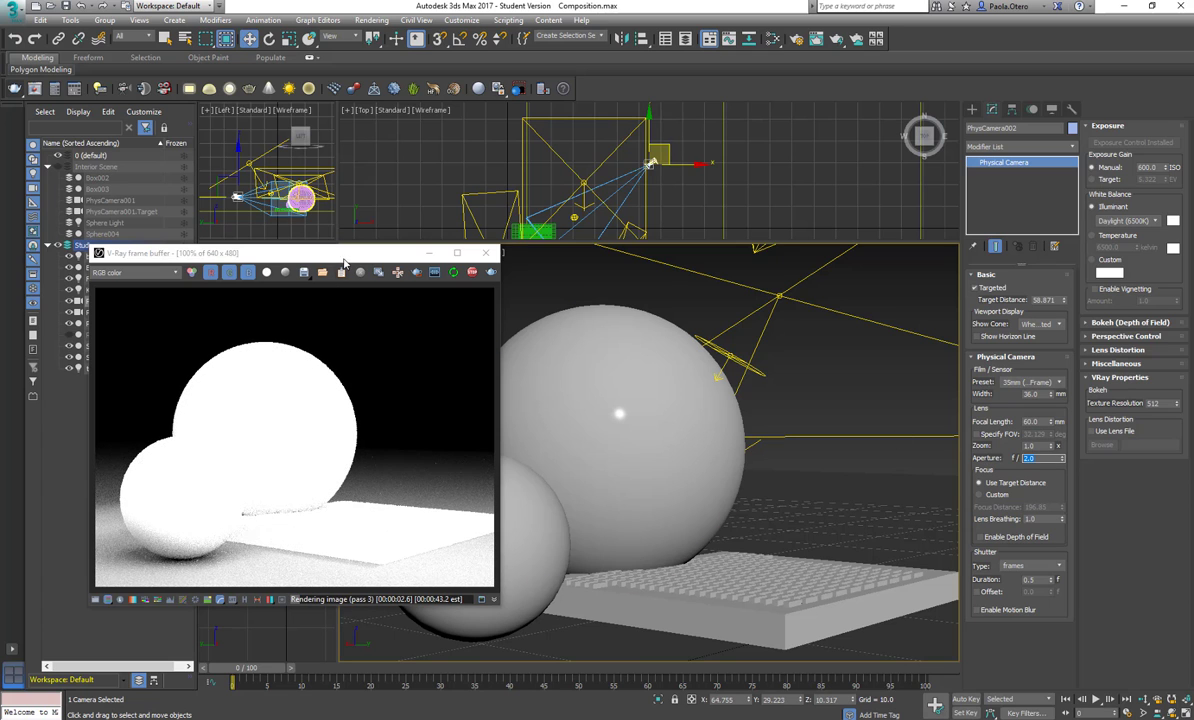
pyautogui.moveTo(343, 262); pyautogui.dragTo(361, 269)
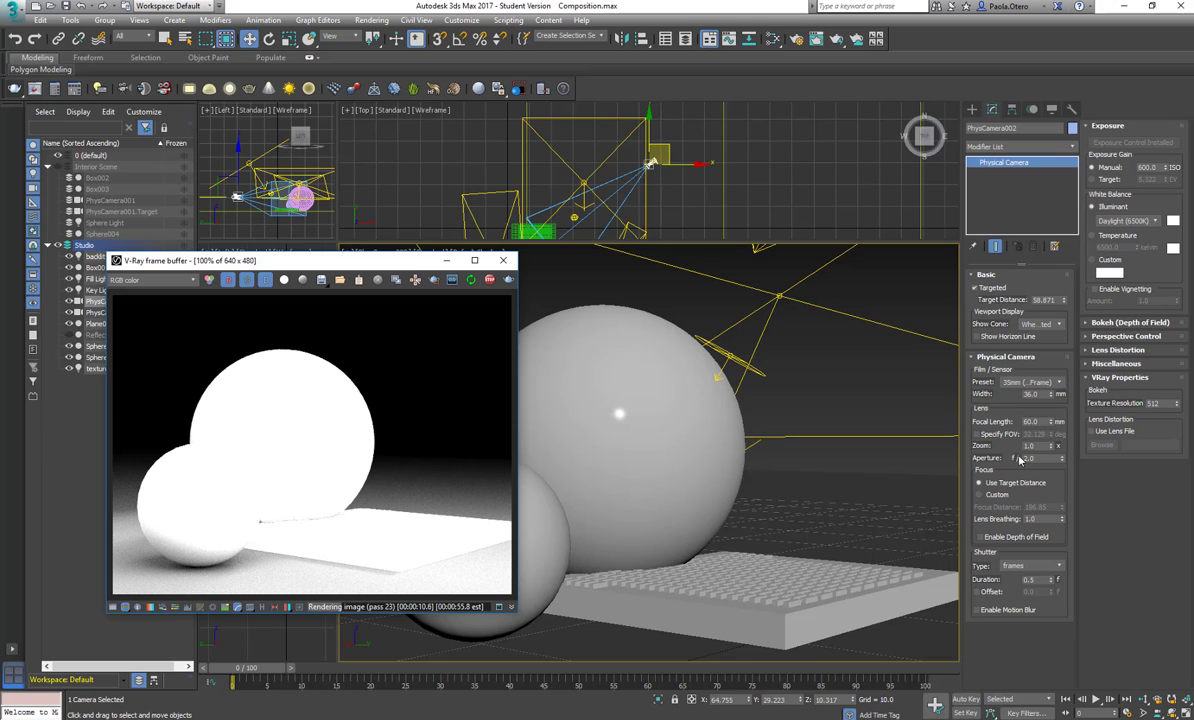
# - Set the shutter type of PhysCamera002 to 1 / seconds
pyautogui.click(1058, 566)
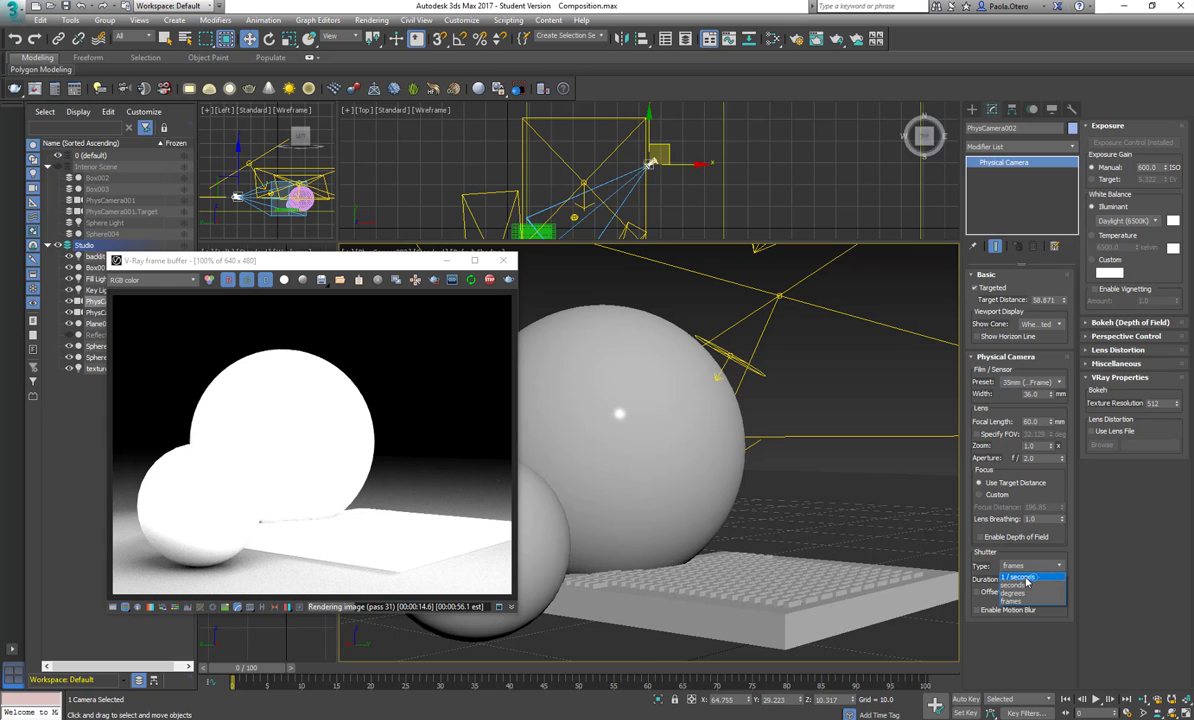
pyautogui.click(1038, 578)
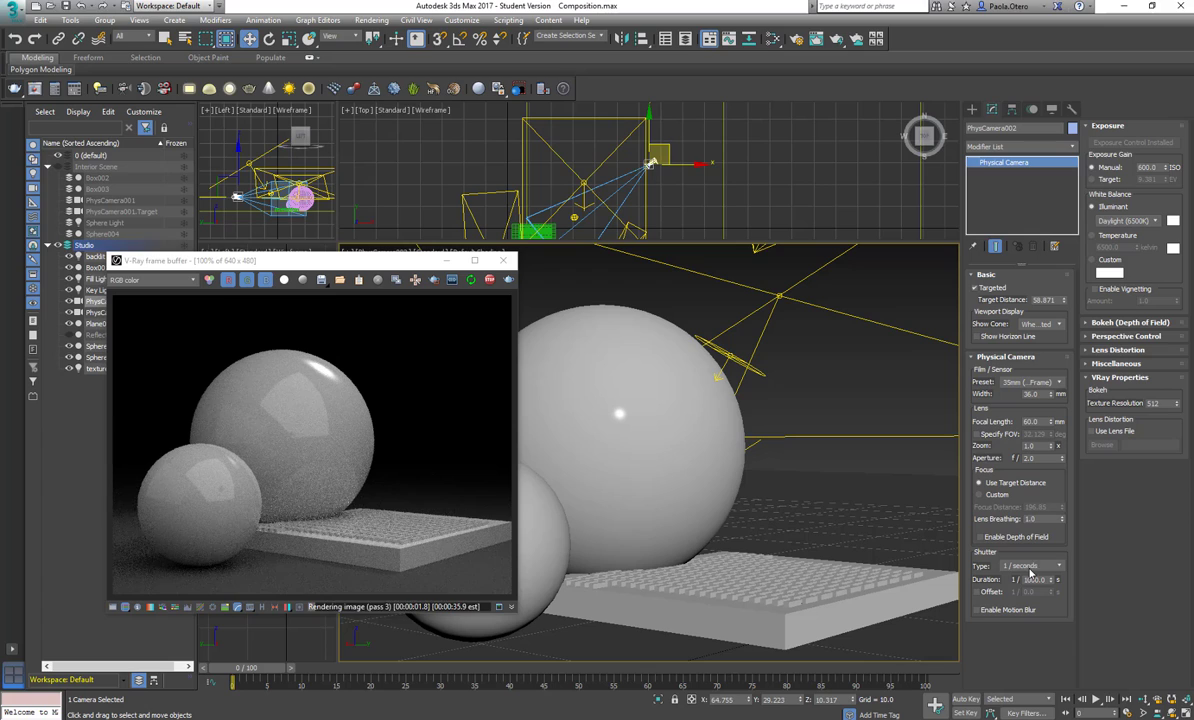
# - Try a specified field of view widened to about 120 degrees, and return to a 60 mm focal length with Specify FOV off
pyautogui.click(976, 436)
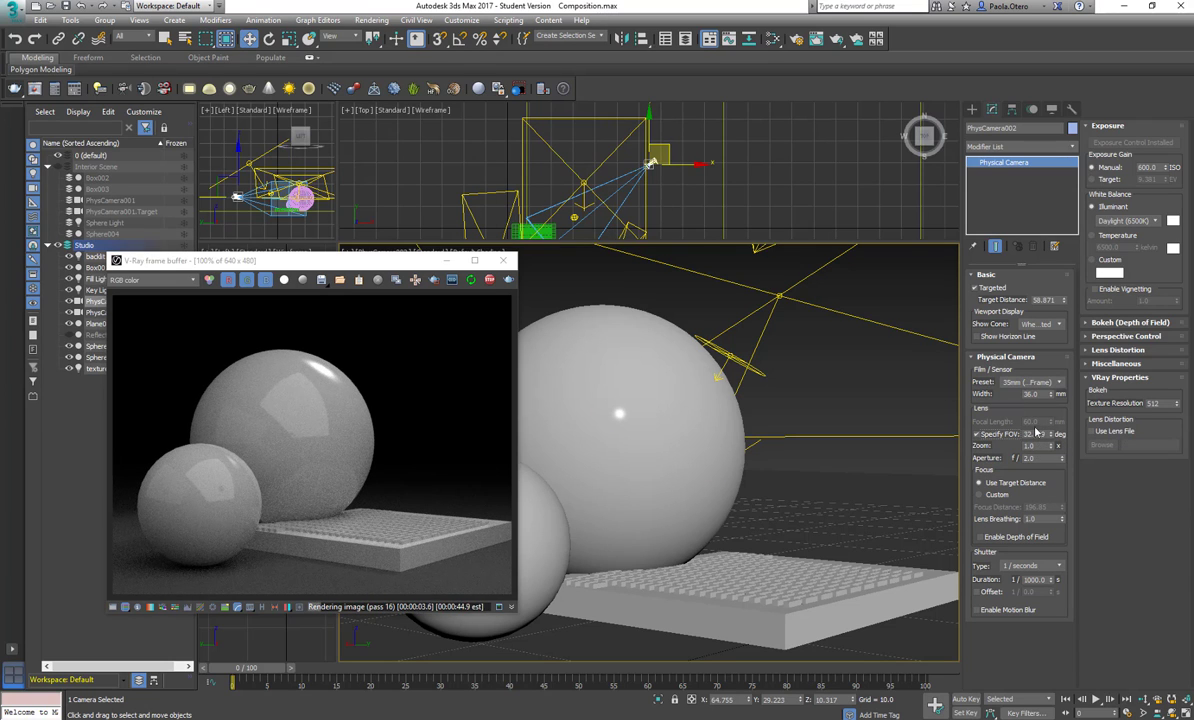
pyautogui.moveTo(1055, 434); pyautogui.dragTo(1051, 392)
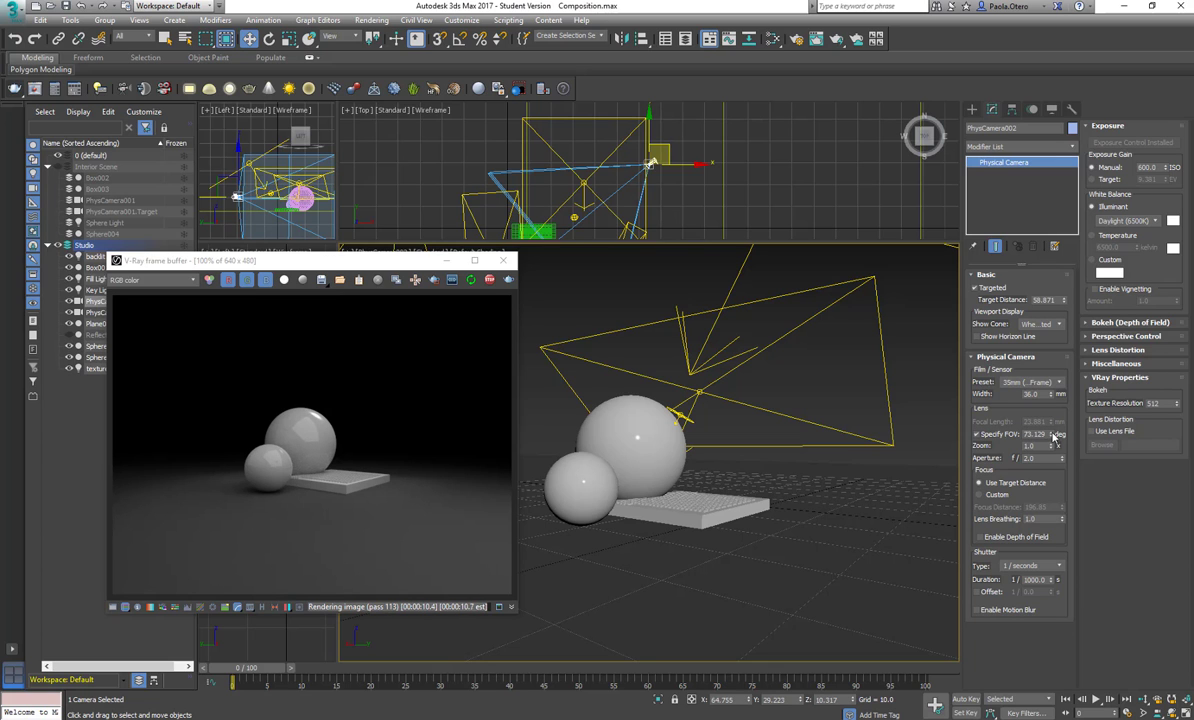
pyautogui.moveTo(1055, 437); pyautogui.dragTo(1055, 395)
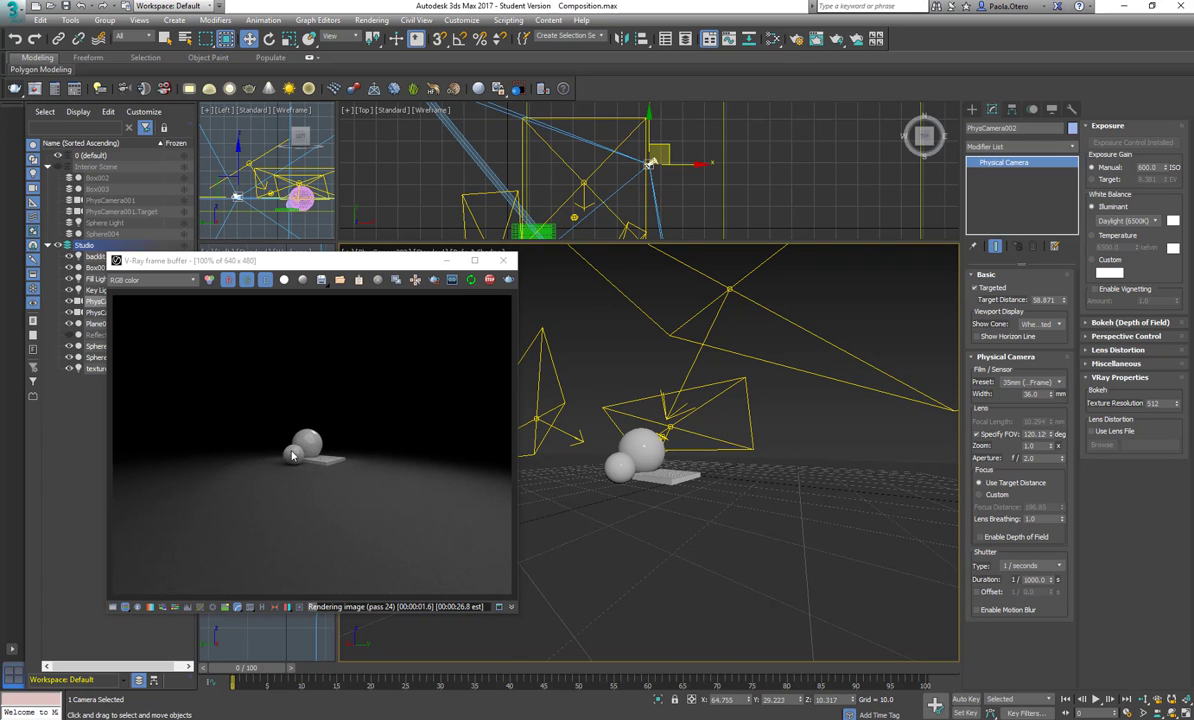
pyautogui.click(978, 435)
pyautogui.doubleClick(1038, 422)
pyautogui.write('60')
pyautogui.press('Return')
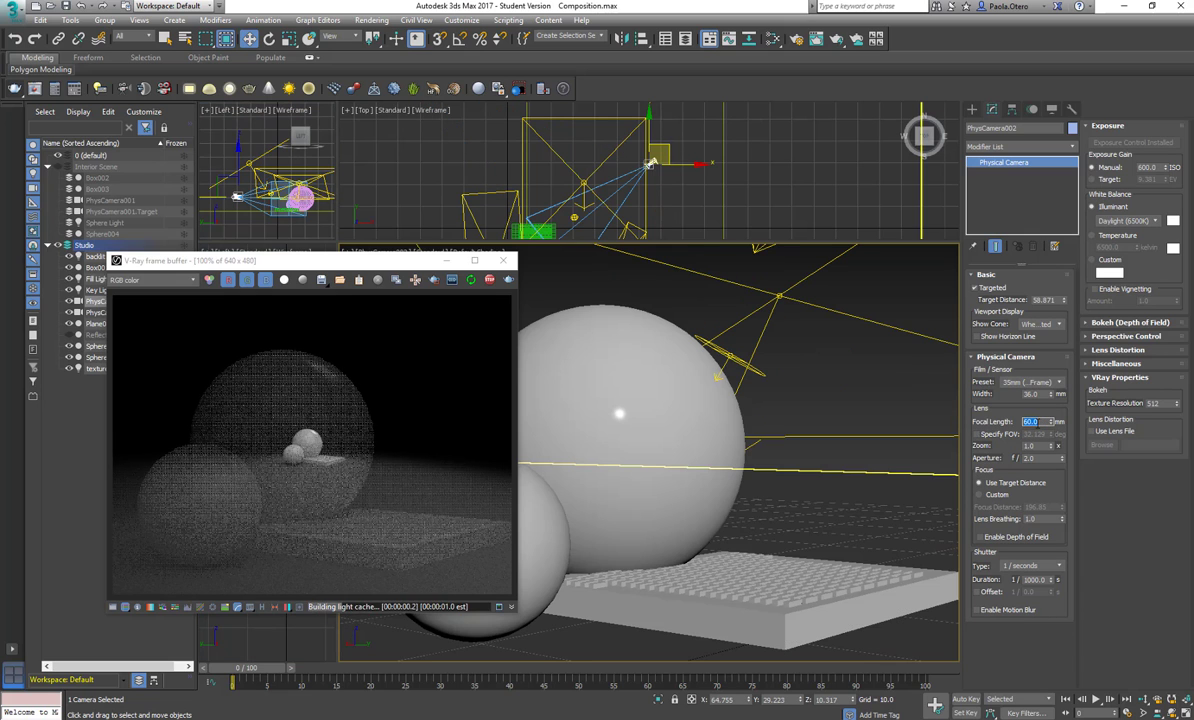
# - Set the camera's shutter duration to 1/500 s
pyautogui.doubleClick(1037, 580)
pyautogui.write('500')
pyautogui.press('Return')
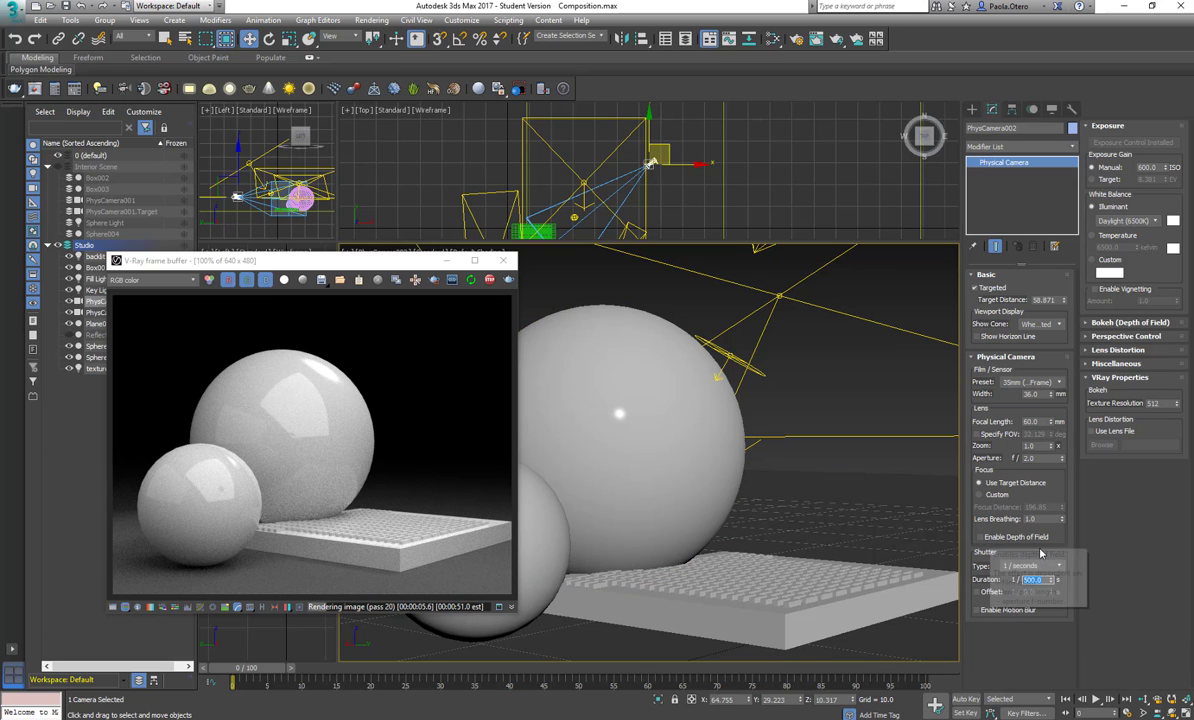
# - Enable depth of field for the camera and set its target distance to about 58.28
pyautogui.click(995, 540)
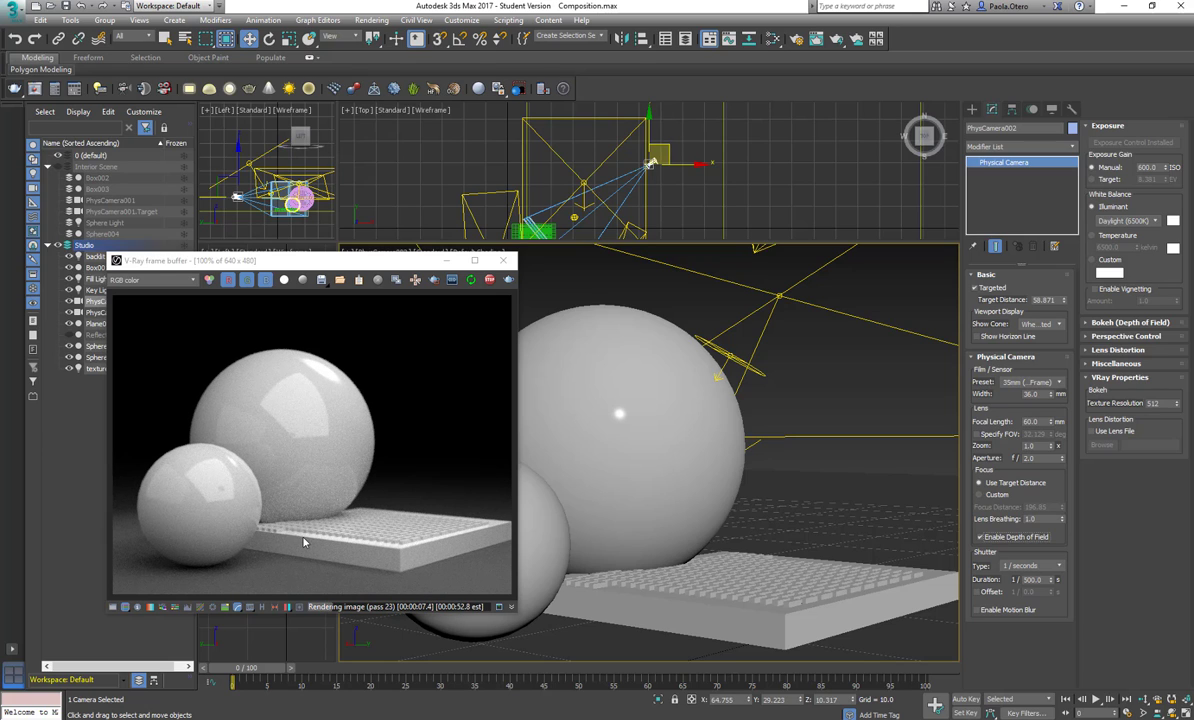
pyautogui.moveTo(661, 201); pyautogui.dragTo(733, 130, button='middle')
pyautogui.scroll(3, 733, 130)
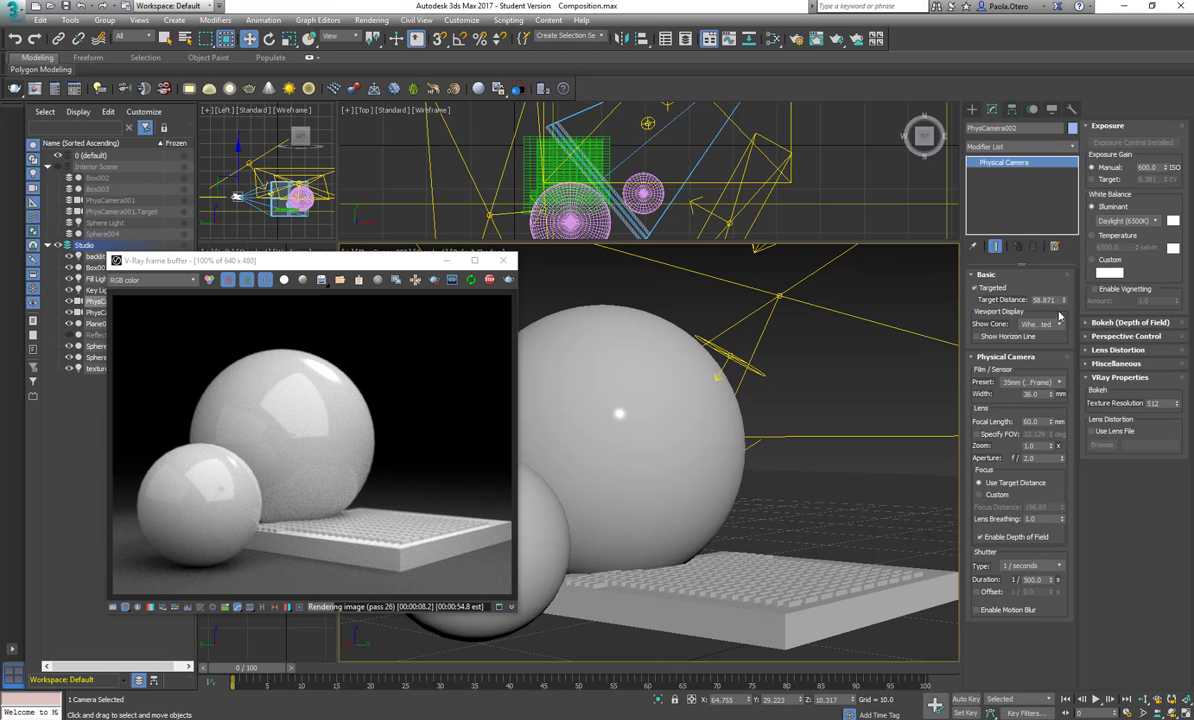
pyautogui.moveTo(1064, 301); pyautogui.dragTo(1066, 302)
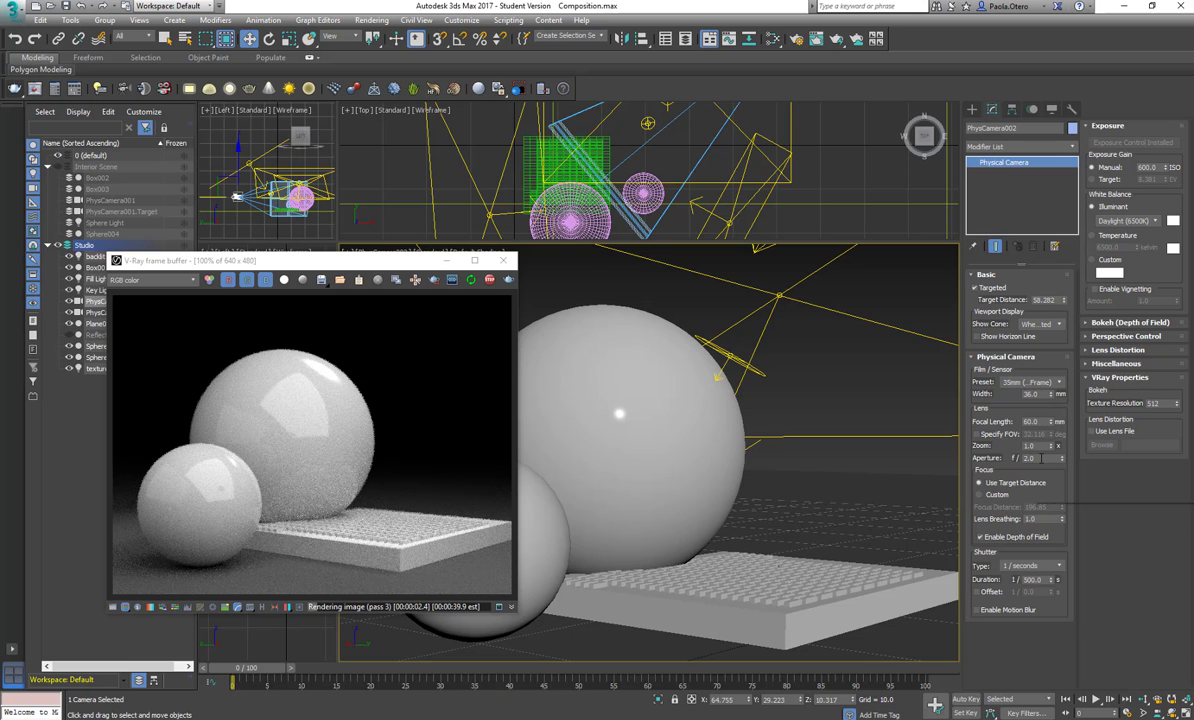
# - Set the camera's aperture to f/8 and its shutter duration to 1/40 s
pyautogui.doubleClick(1040, 458)
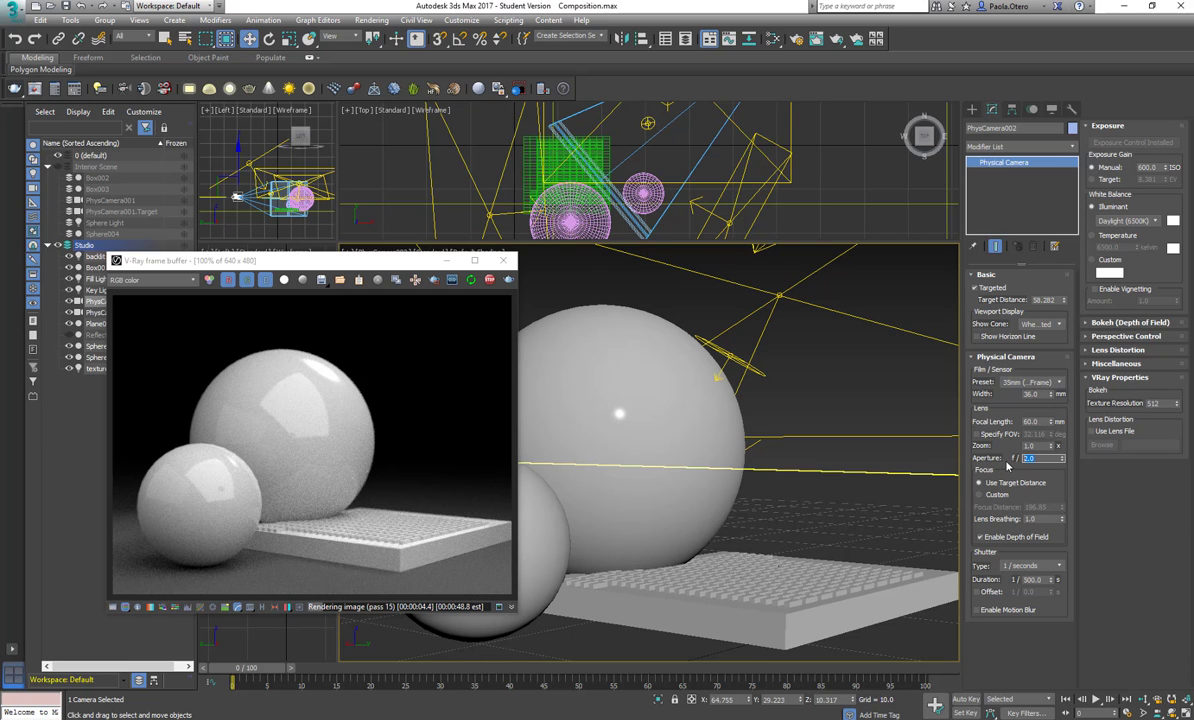
pyautogui.write('8')
pyautogui.press('Return')
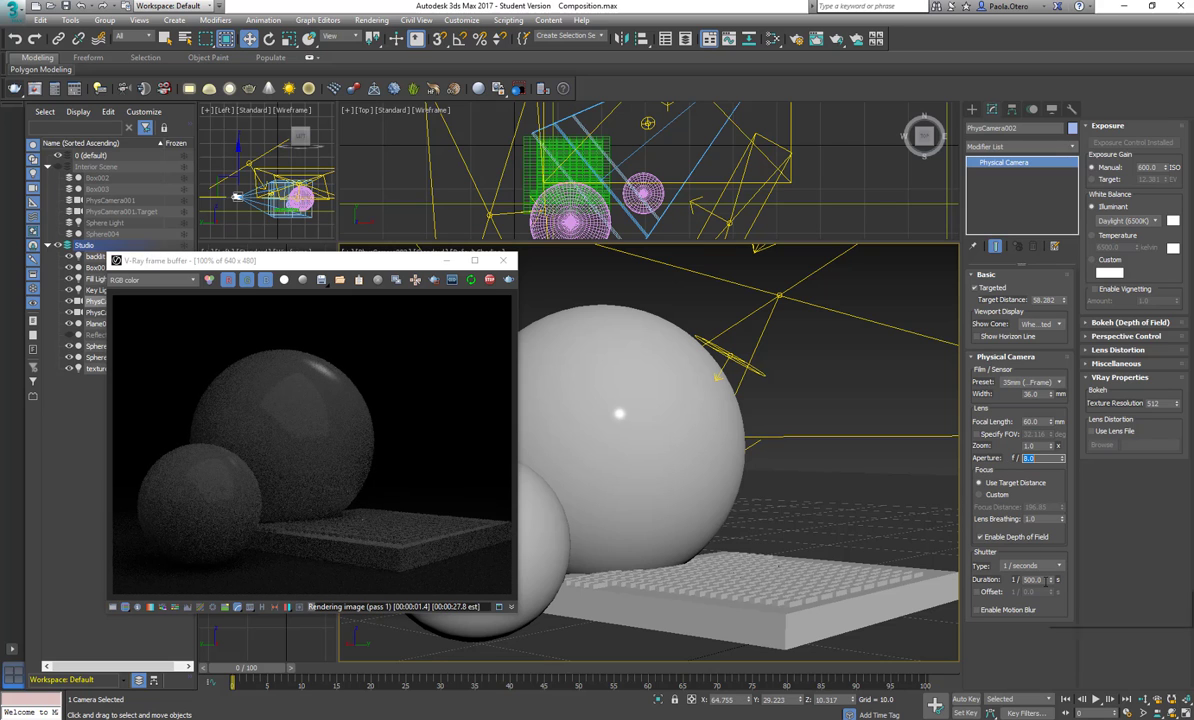
pyautogui.doubleClick(1035, 579)
pyautogui.write('40')
pyautogui.press('Return')
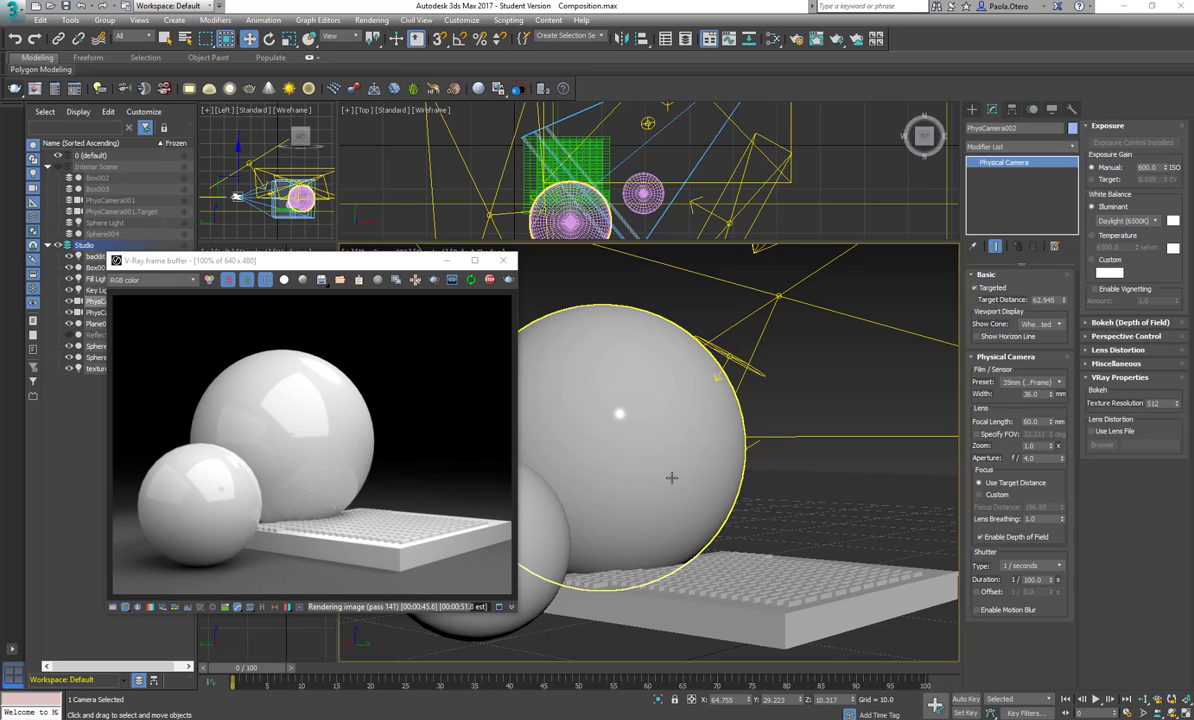
pyautogui.click(118, 89)
pyautogui.moveTo(249, 106); pyautogui.dragTo(370, 132)
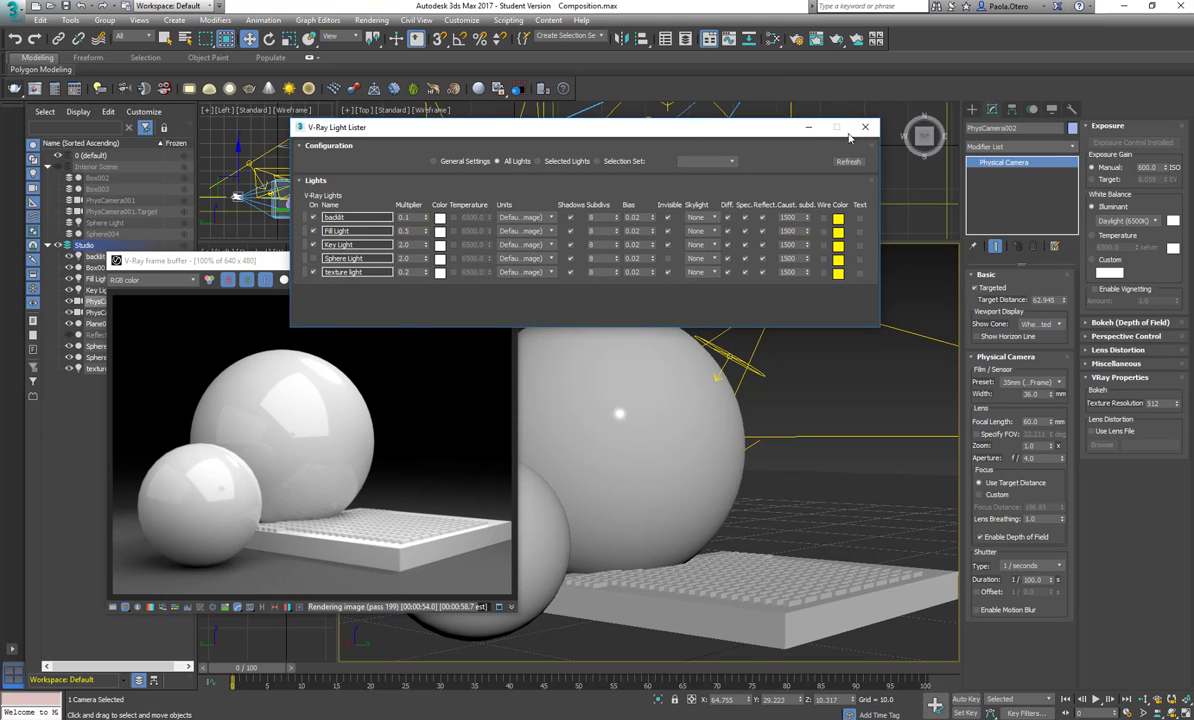
pyautogui.click(865, 127)
pyautogui.click(72, 21)
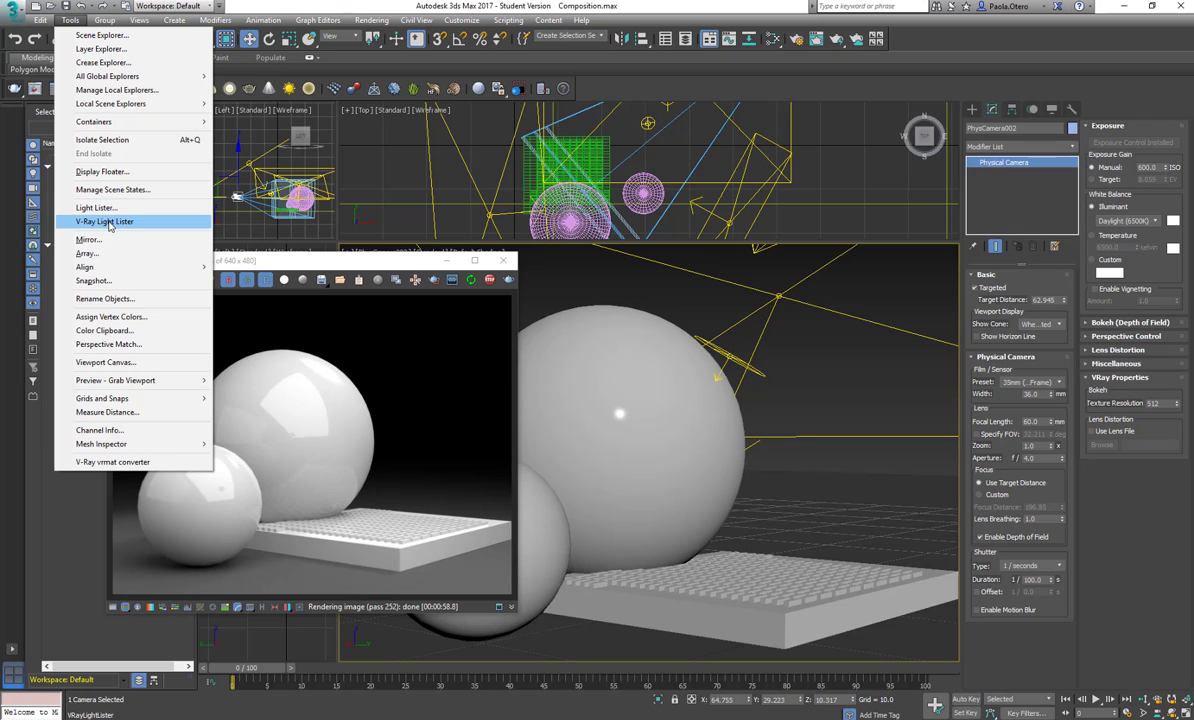
pyautogui.click(109, 222)
pyautogui.click(806, 119)
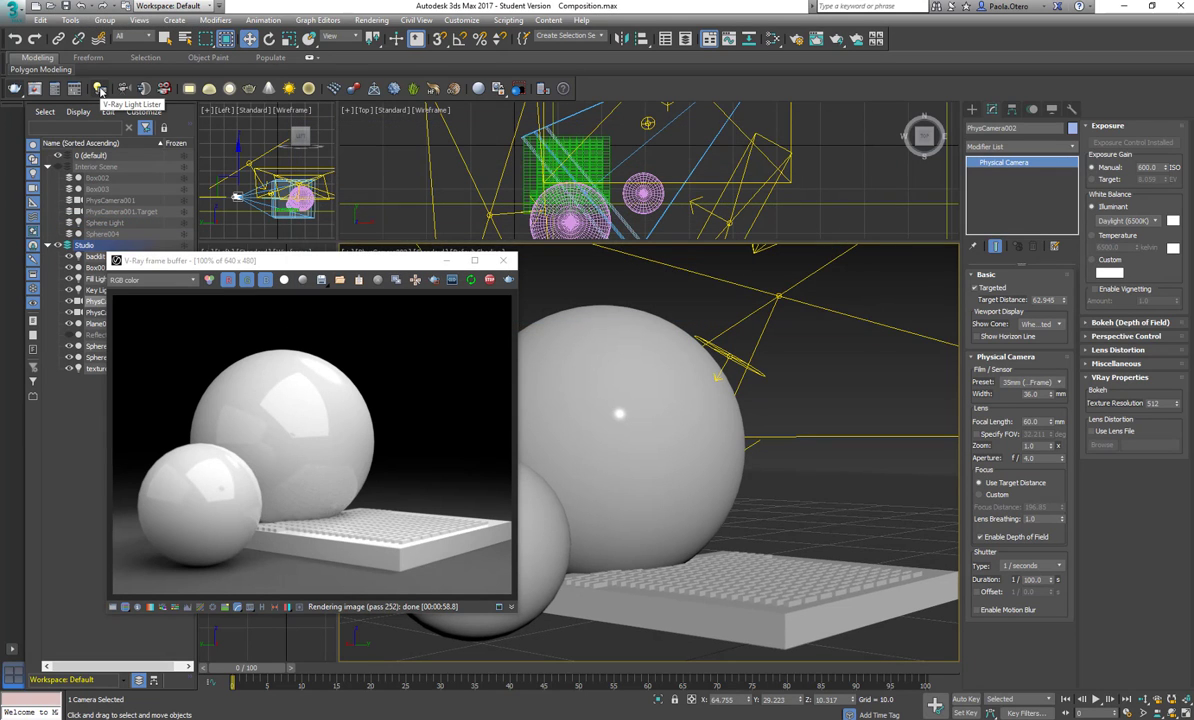
# - Bring up the V-Ray Light Lister, place it clear of the render preview, and switch off all the listed lights
pyautogui.click(100, 90)
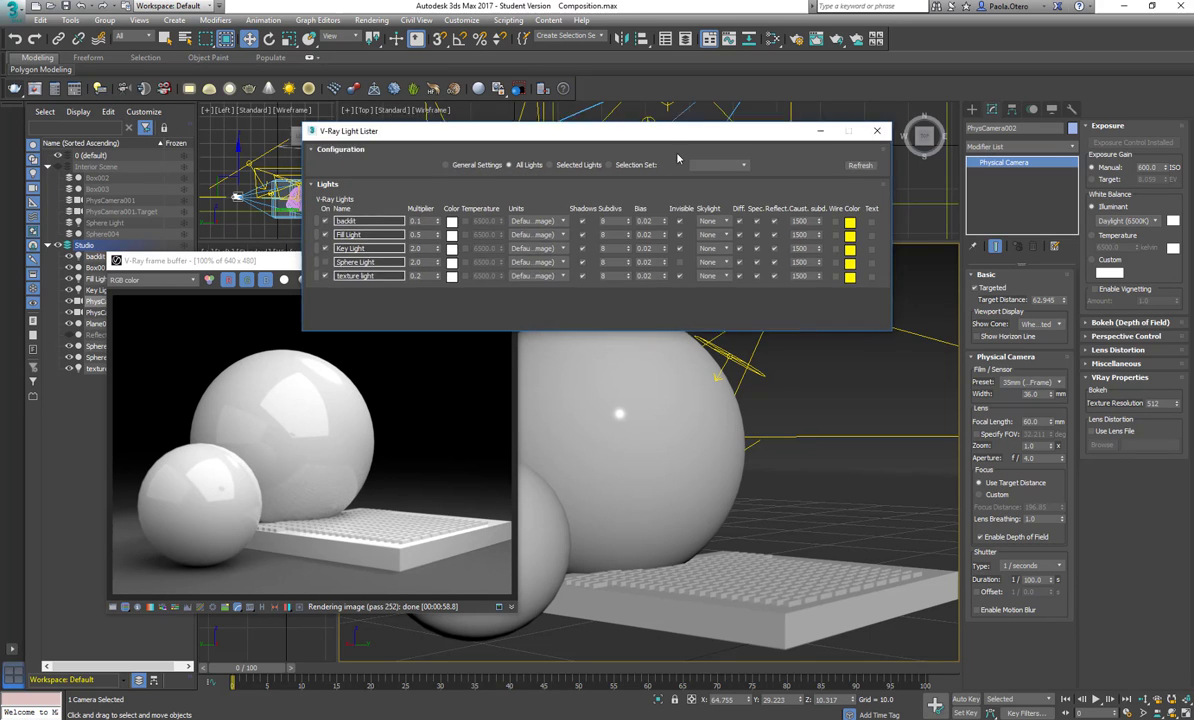
pyautogui.moveTo(515, 183); pyautogui.dragTo(703, 191)
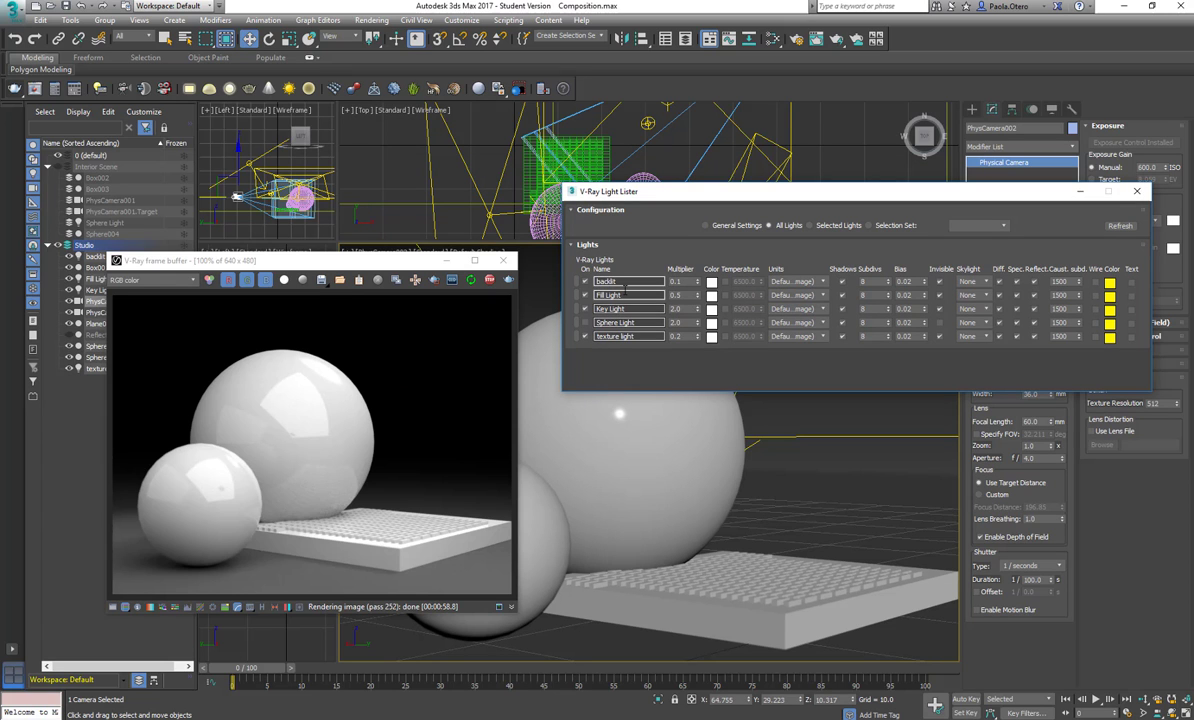
pyautogui.click(585, 336)
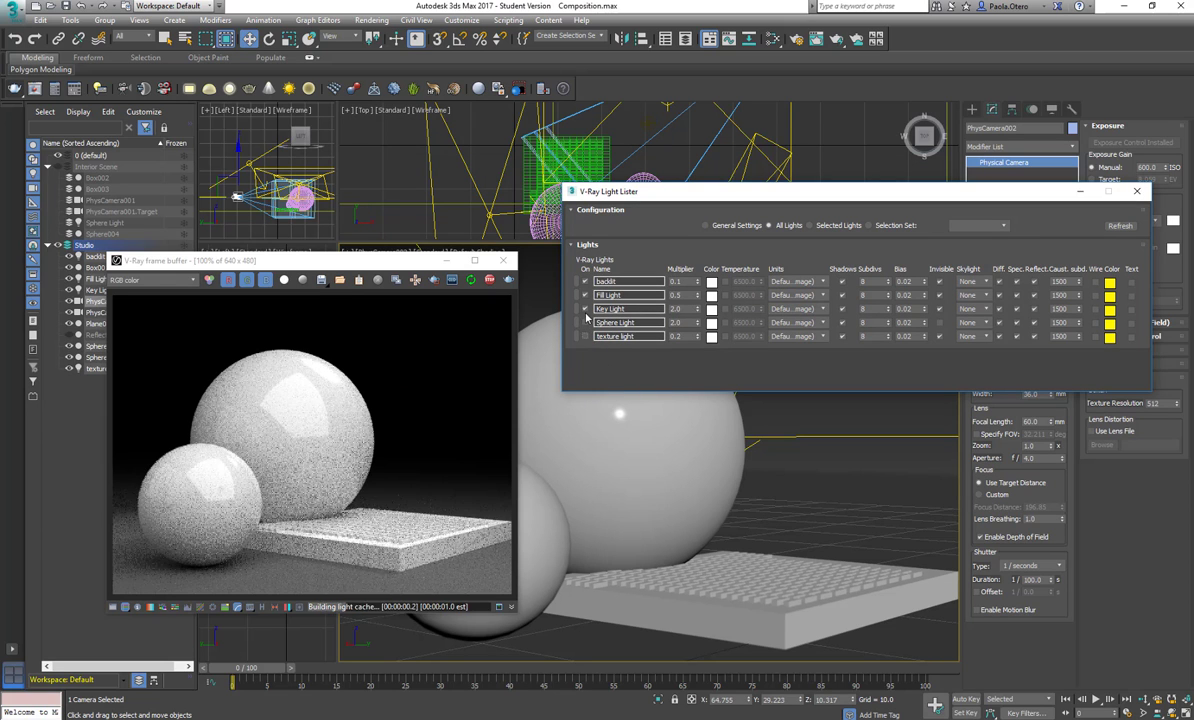
pyautogui.click(585, 310)
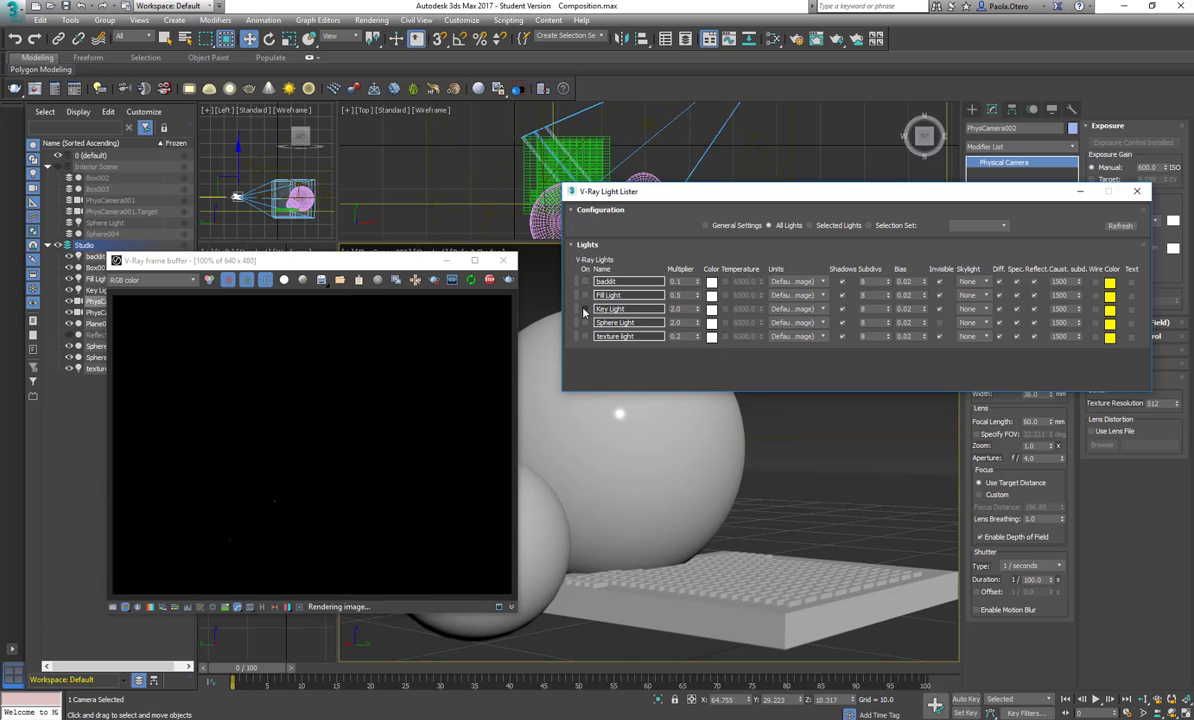
# - Preview the Key Light, Fill Light and backlit individually by switching on one at a time, ending with only backlit on
pyautogui.click(585, 310)
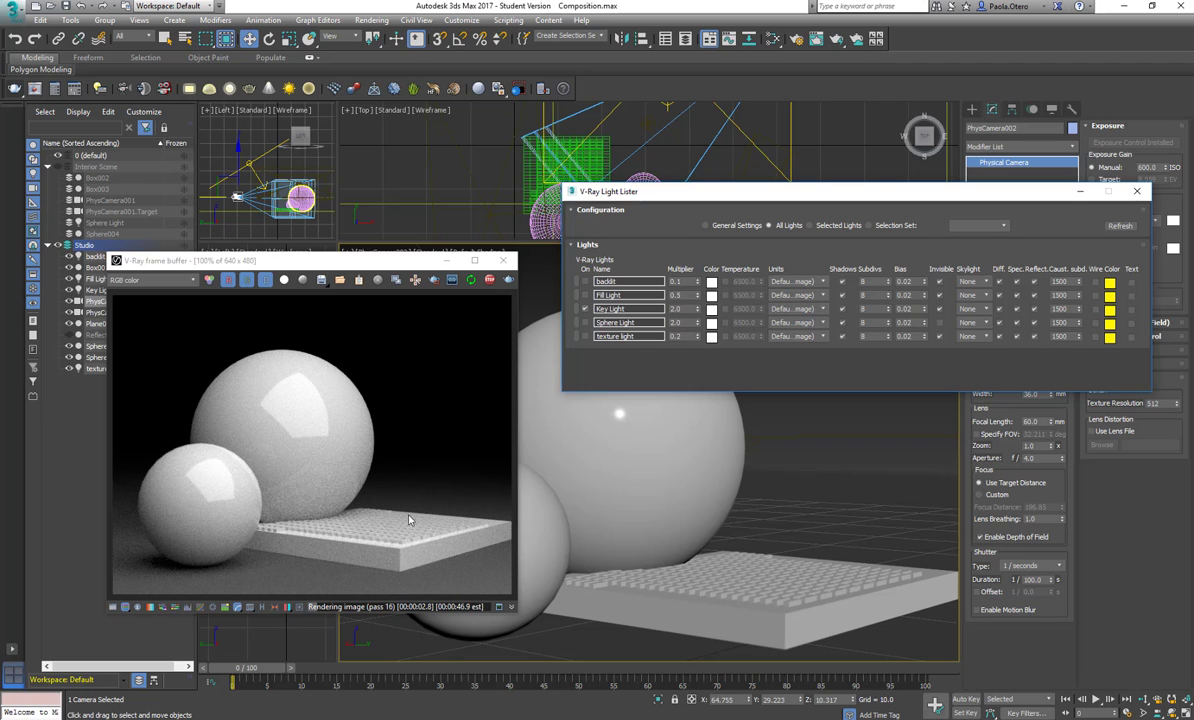
pyautogui.click(585, 309)
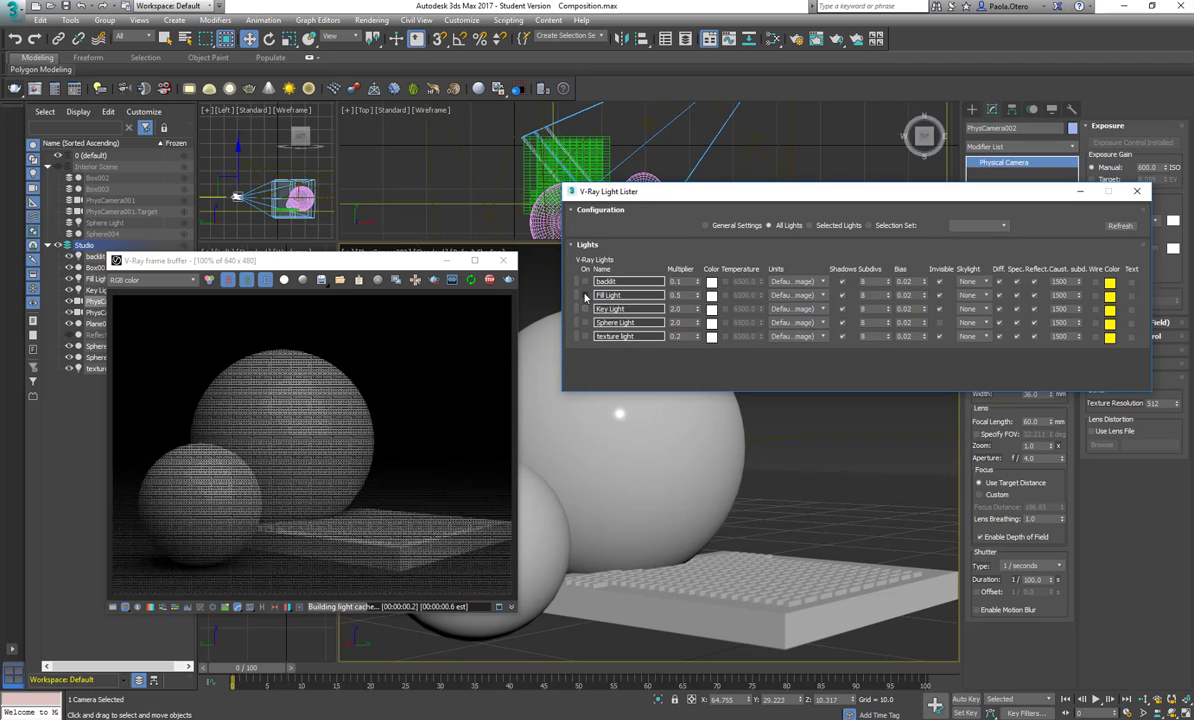
pyautogui.click(585, 296)
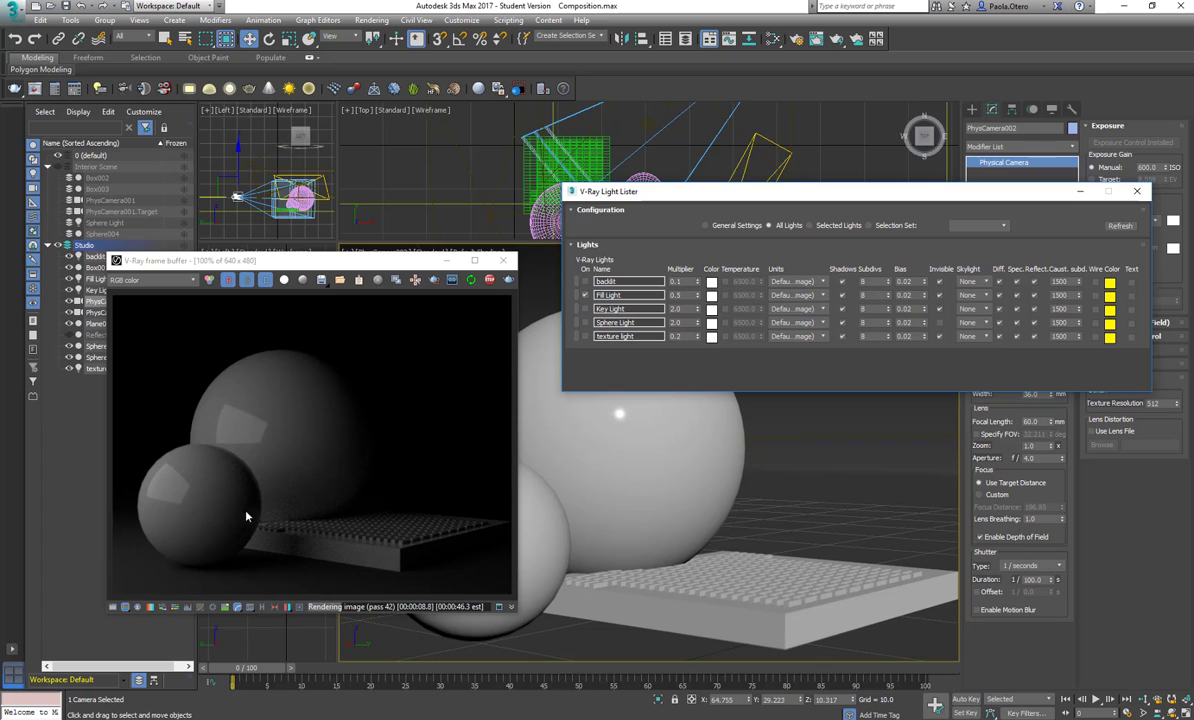
pyautogui.click(585, 281)
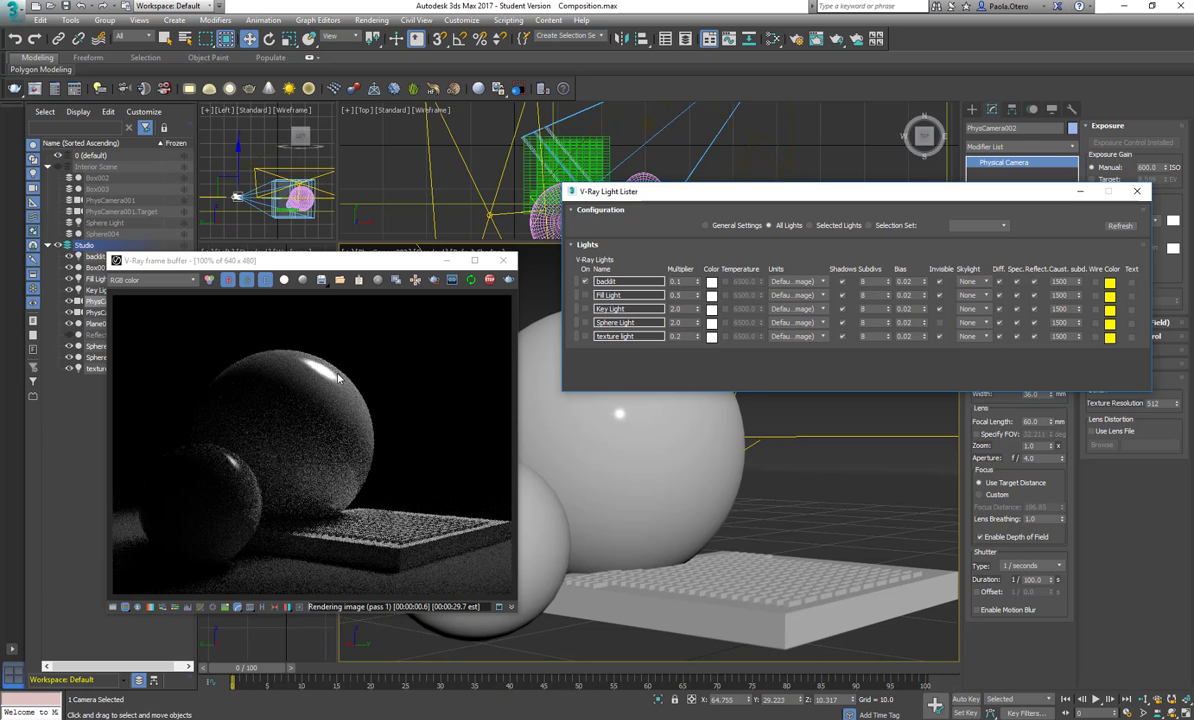
# - Move the backlit light to about X 5.7, Y -29.2 in the Top view and rotate it to a new angle beside the spheres
pyautogui.scroll(-5, 682, 128)
pyautogui.moveTo(1031, 194); pyautogui.dragTo(891, 266)
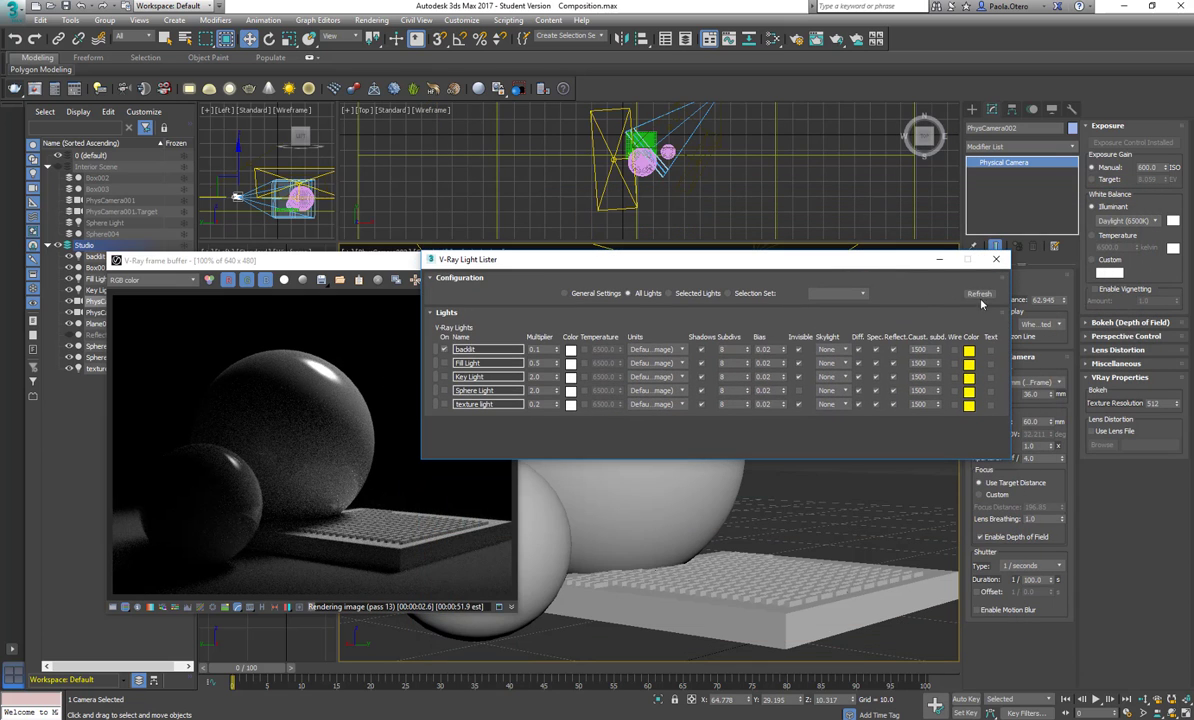
pyautogui.click(688, 187)
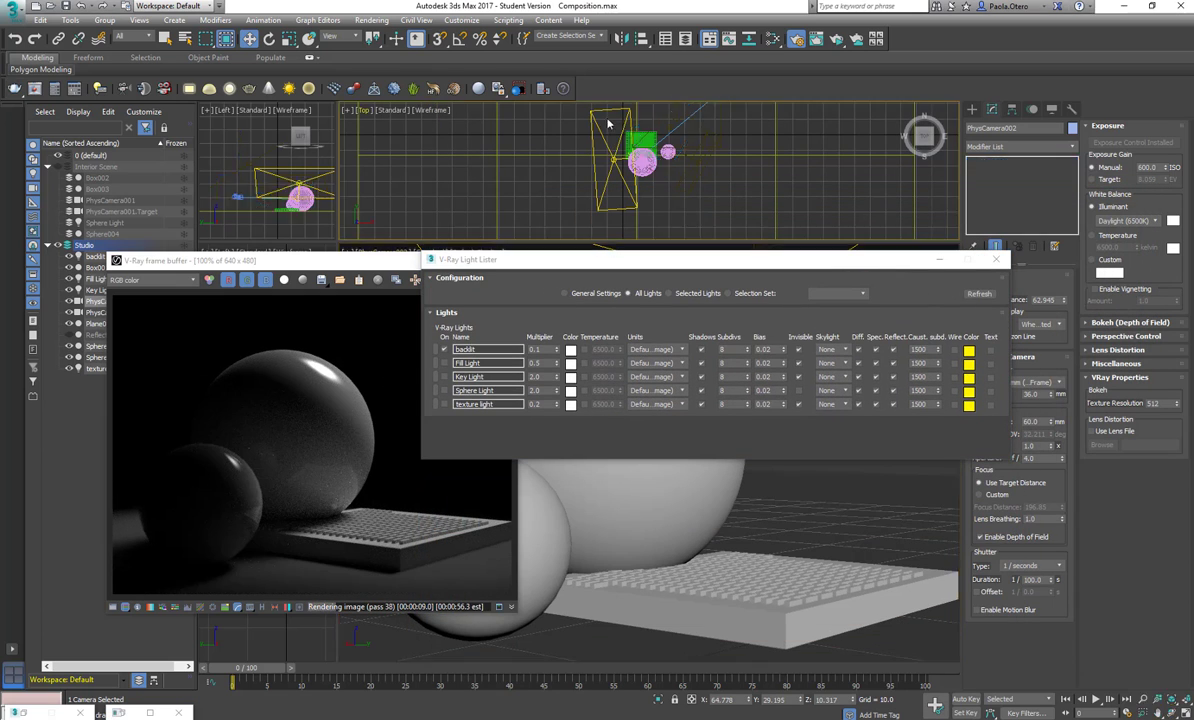
pyautogui.click(643, 212)
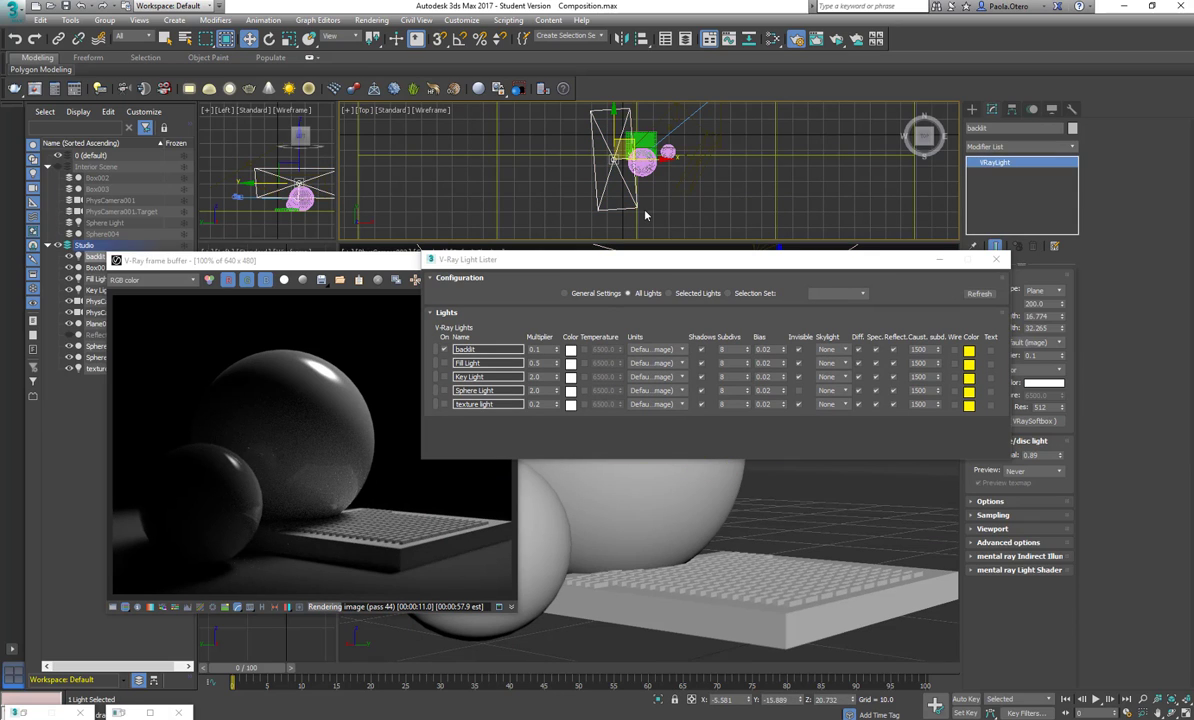
pyautogui.click(436, 350)
pyautogui.moveTo(626, 160); pyautogui.dragTo(625, 160, button='middle')
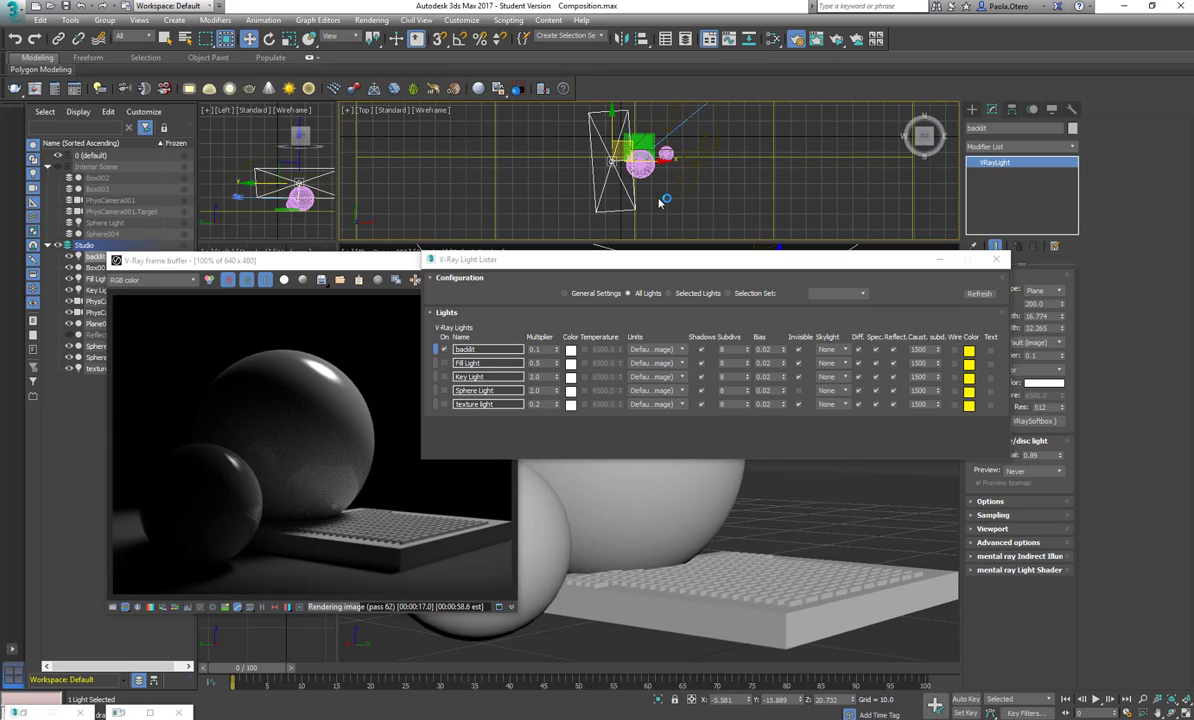
pyautogui.press('e')
pyautogui.moveTo(658, 190); pyautogui.dragTo(630, 152)
pyautogui.press('w')
pyautogui.scroll(2, 630, 212)
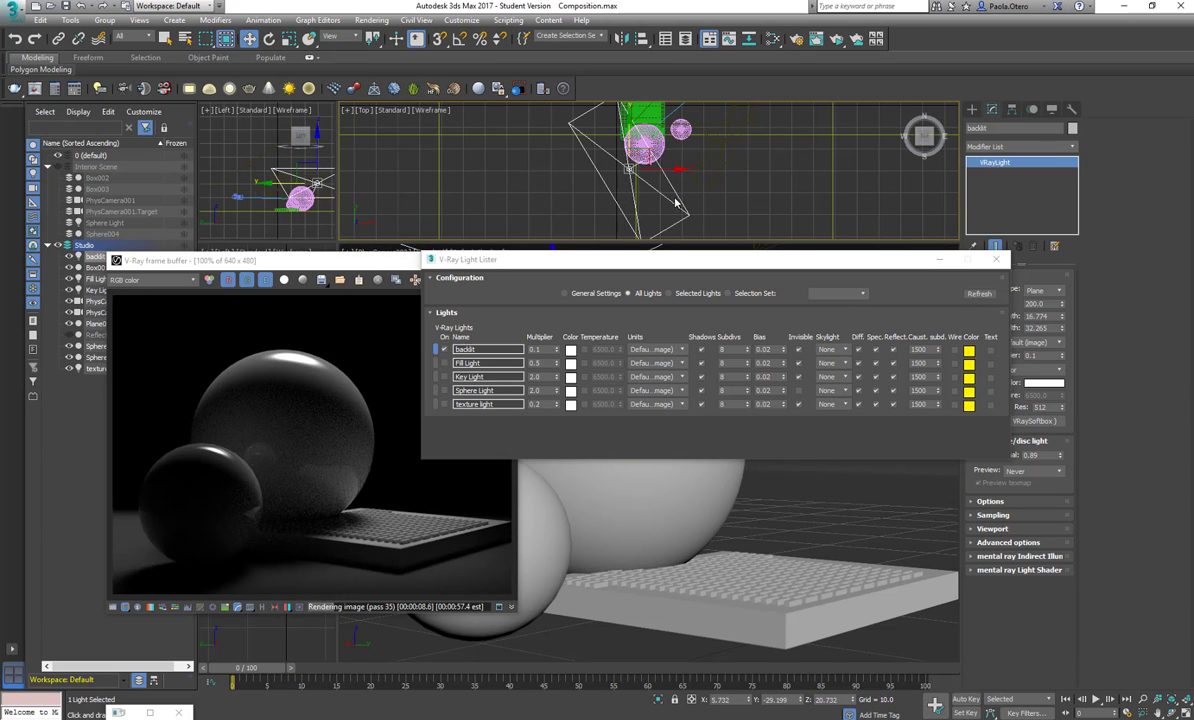
pyautogui.press('e')
pyautogui.moveTo(668, 193); pyautogui.dragTo(714, 174)
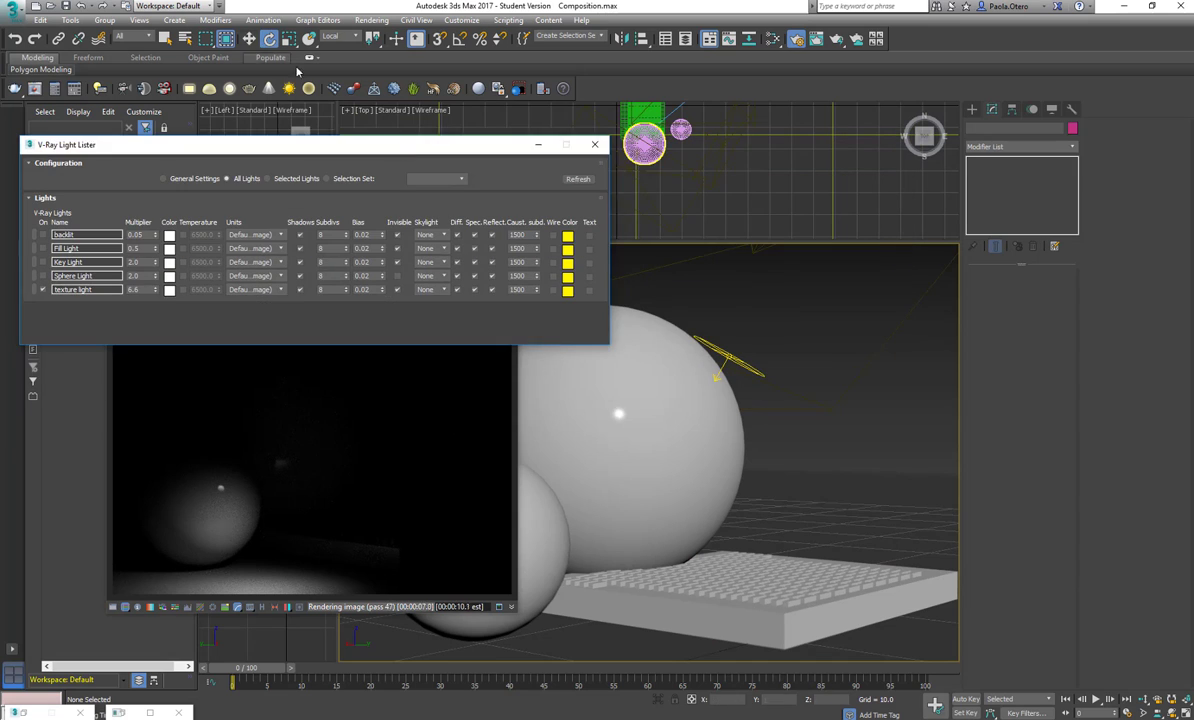
# - Move the texture light away from the large sphere to beside the studded slab and rotate it to shine across the slab's surface
pyautogui.press('w')
pyautogui.click(728, 355)
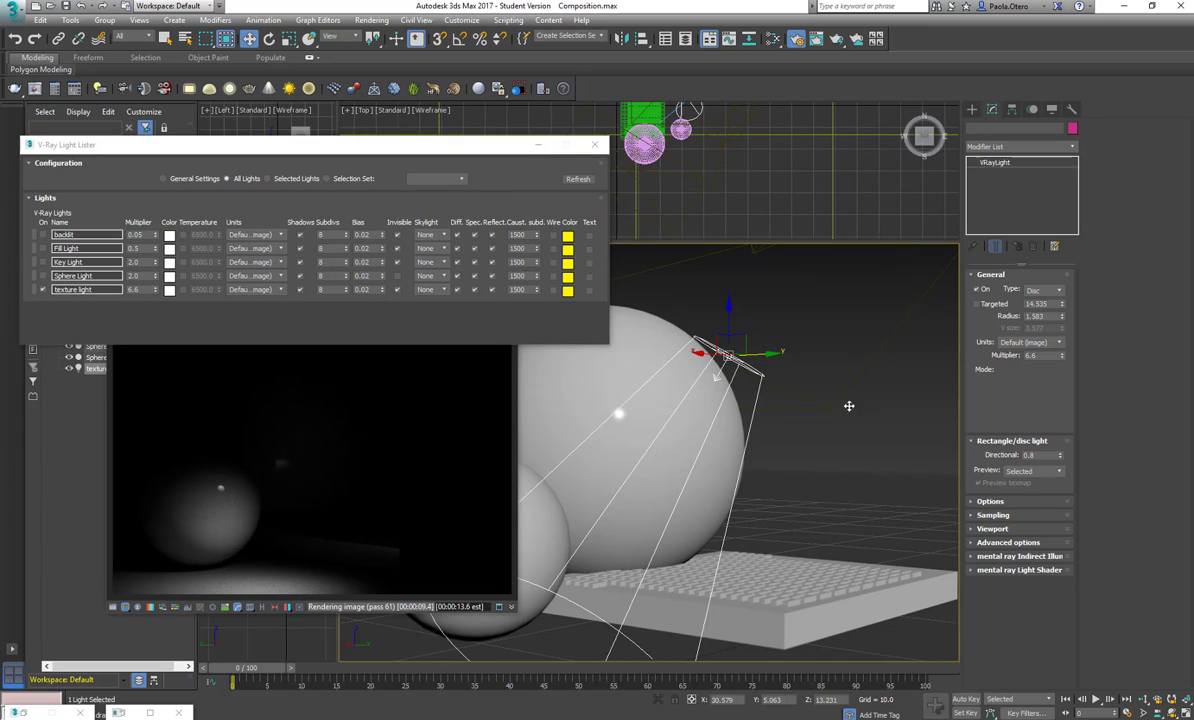
pyautogui.moveTo(765, 356); pyautogui.dragTo(856, 421)
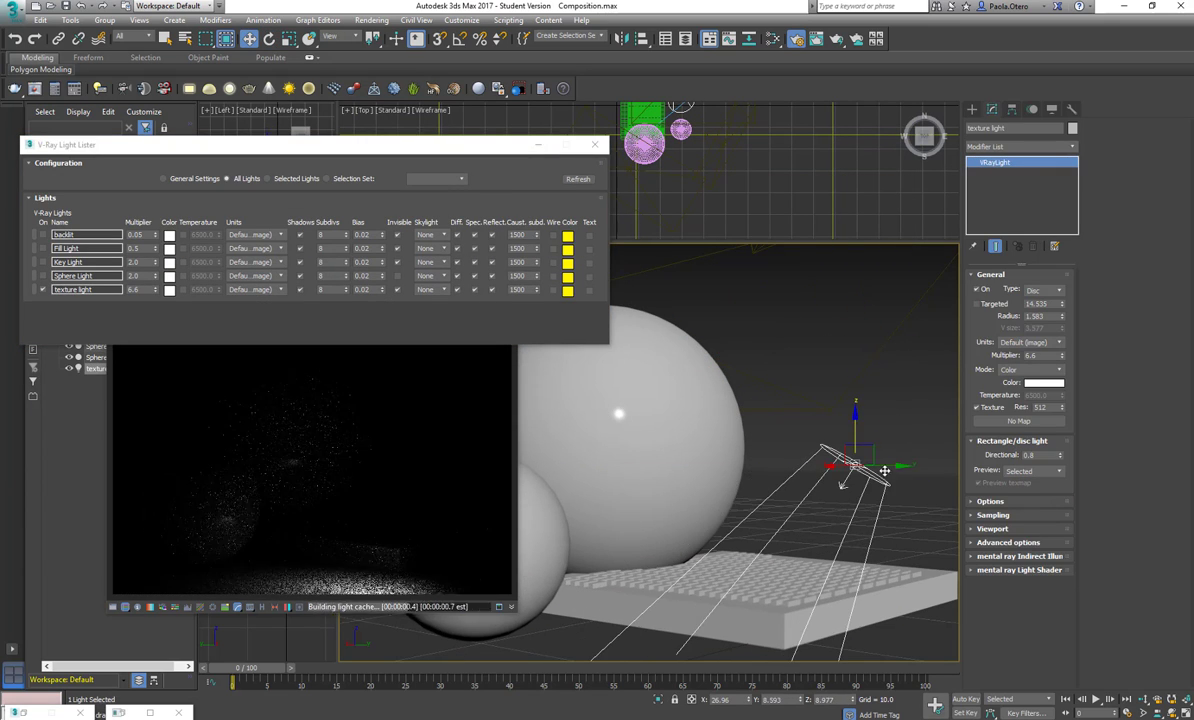
pyautogui.moveTo(695, 125); pyautogui.dragTo(725, 183, button='middle')
pyautogui.moveTo(722, 151); pyautogui.dragTo(675, 149)
pyautogui.click(909, 413)
pyautogui.click(911, 454)
pyautogui.moveTo(911, 418); pyautogui.dragTo(946, 434)
pyautogui.press('e')
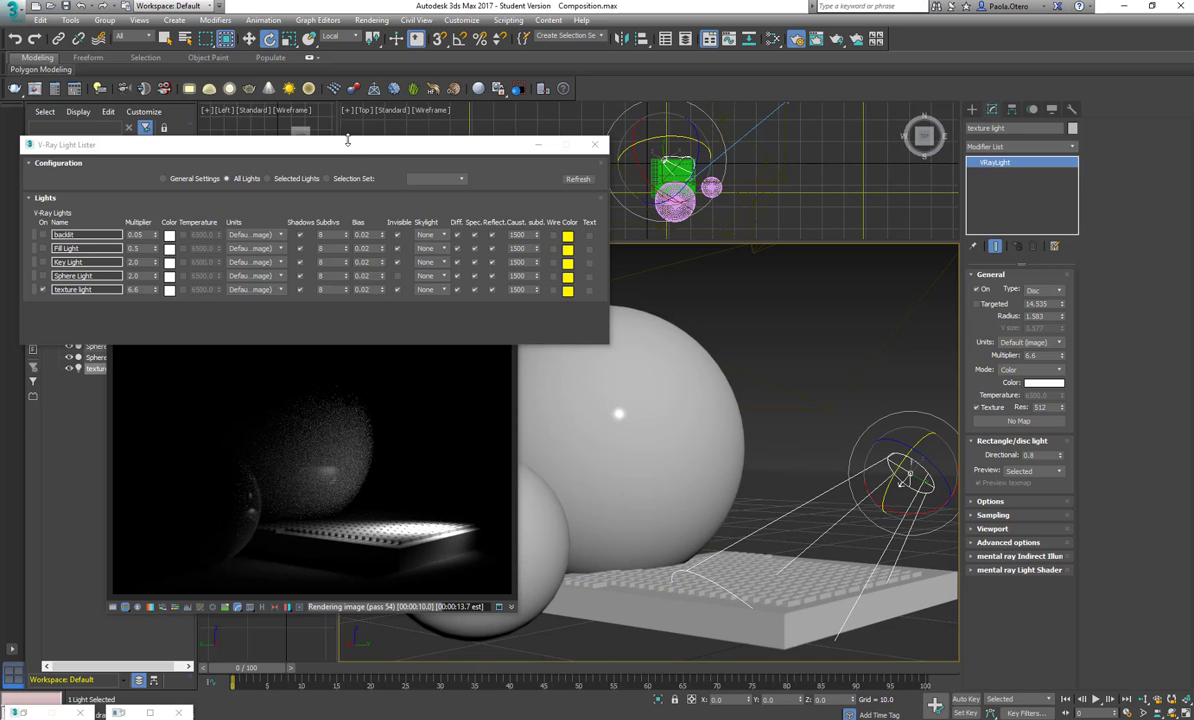
# - Switch the Key Light, Fill Light and backlit on alongside the texture light, leaving the Sphere Light off
pyautogui.moveTo(347, 141); pyautogui.dragTo(720, 118)
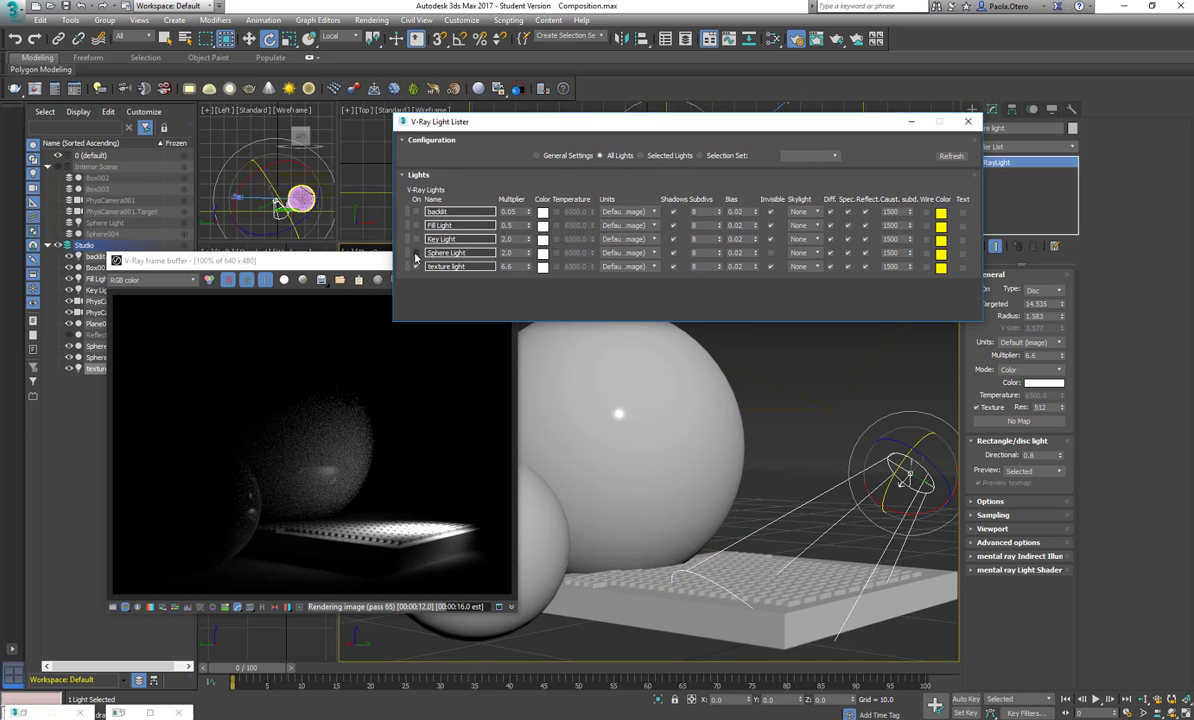
pyautogui.click(416, 239)
pyautogui.click(416, 212)
pyautogui.click(416, 225)
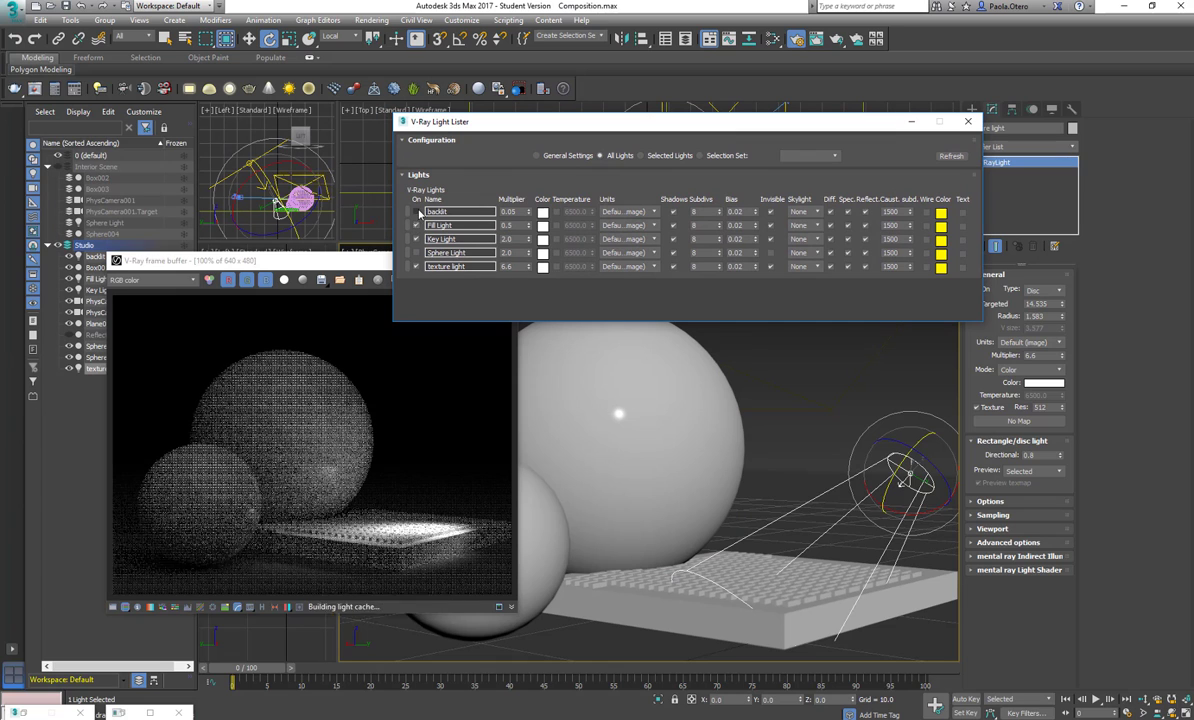
pyautogui.click(416, 252)
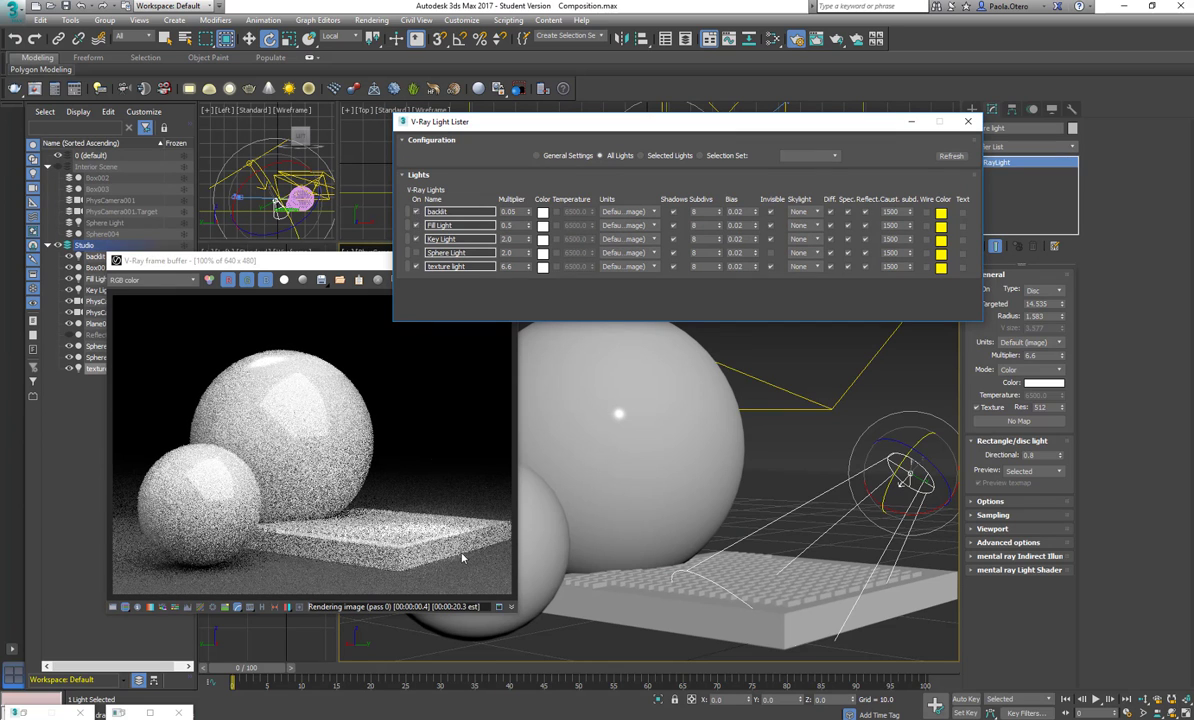